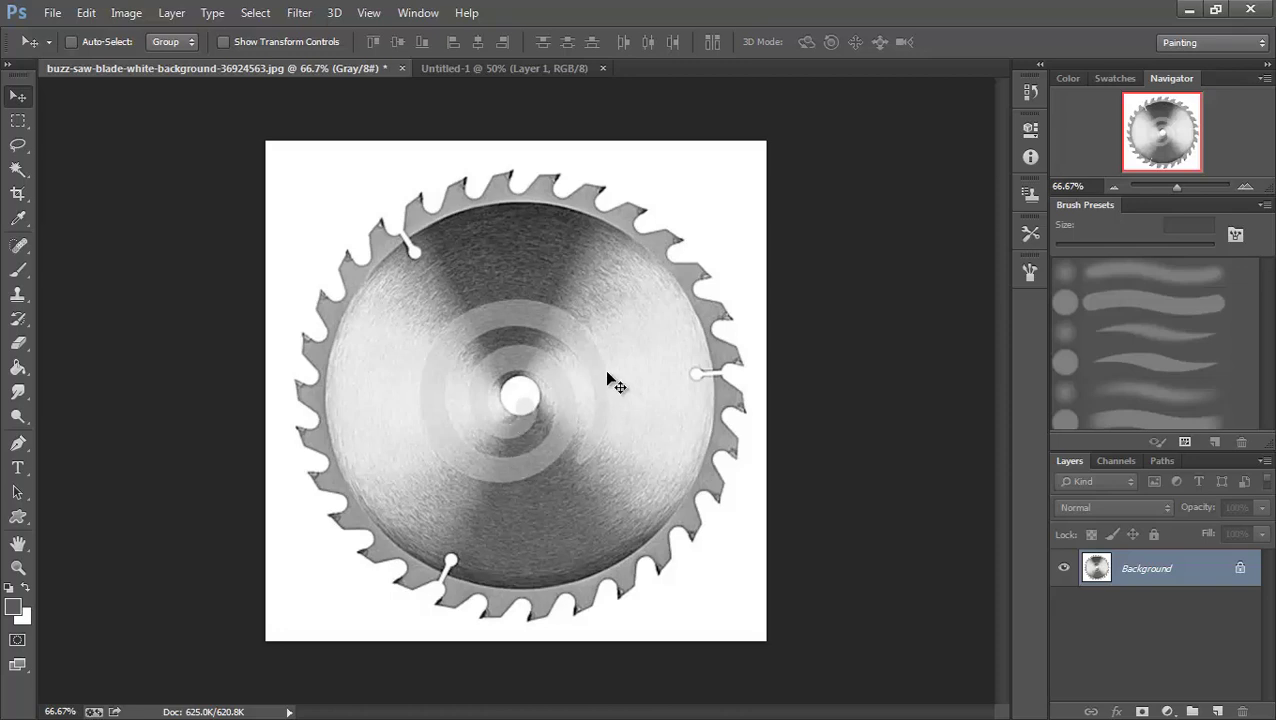
- Magic Wand the white background and centre hole, then invert to select only the blade
click(20, 171)
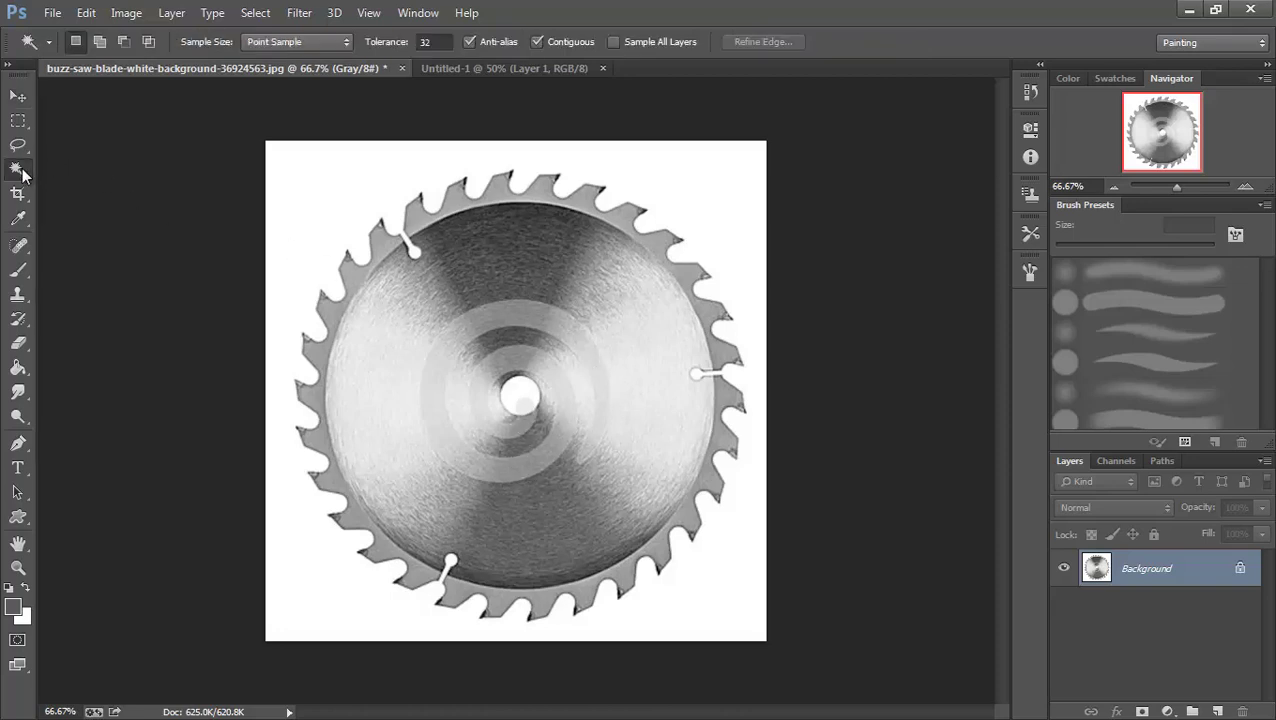
click(345, 210)
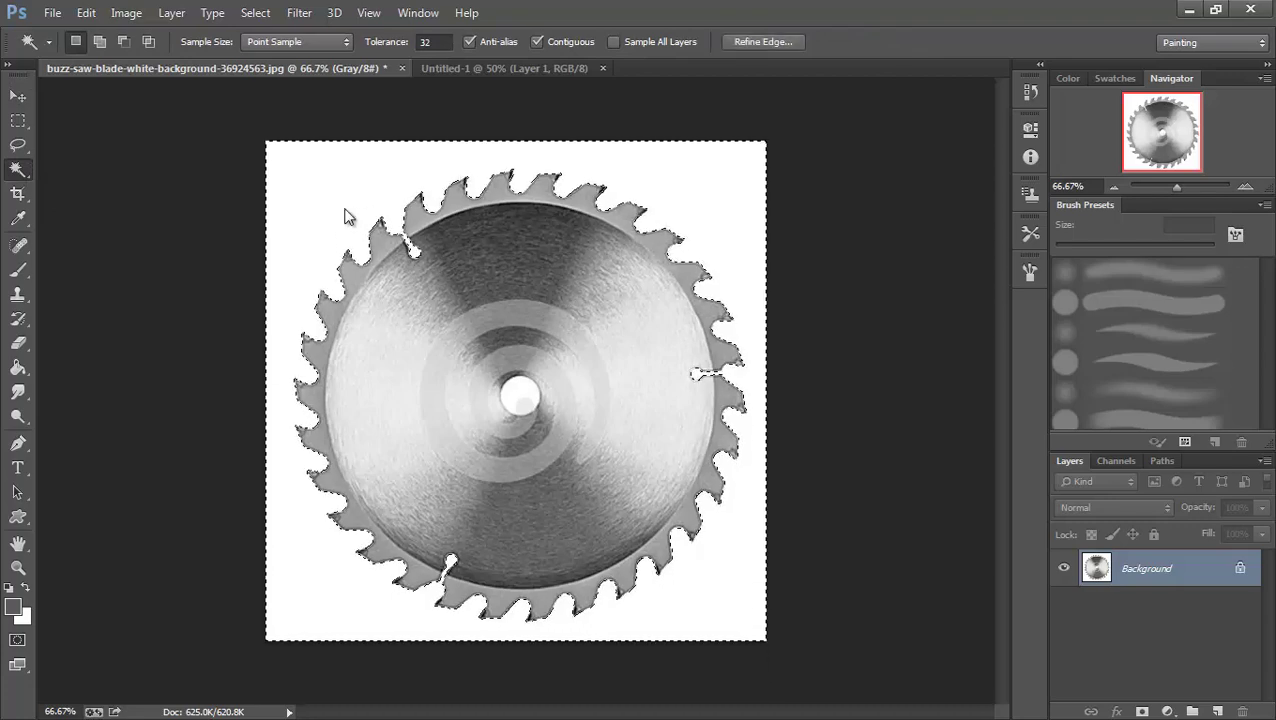
shift+click(514, 390)
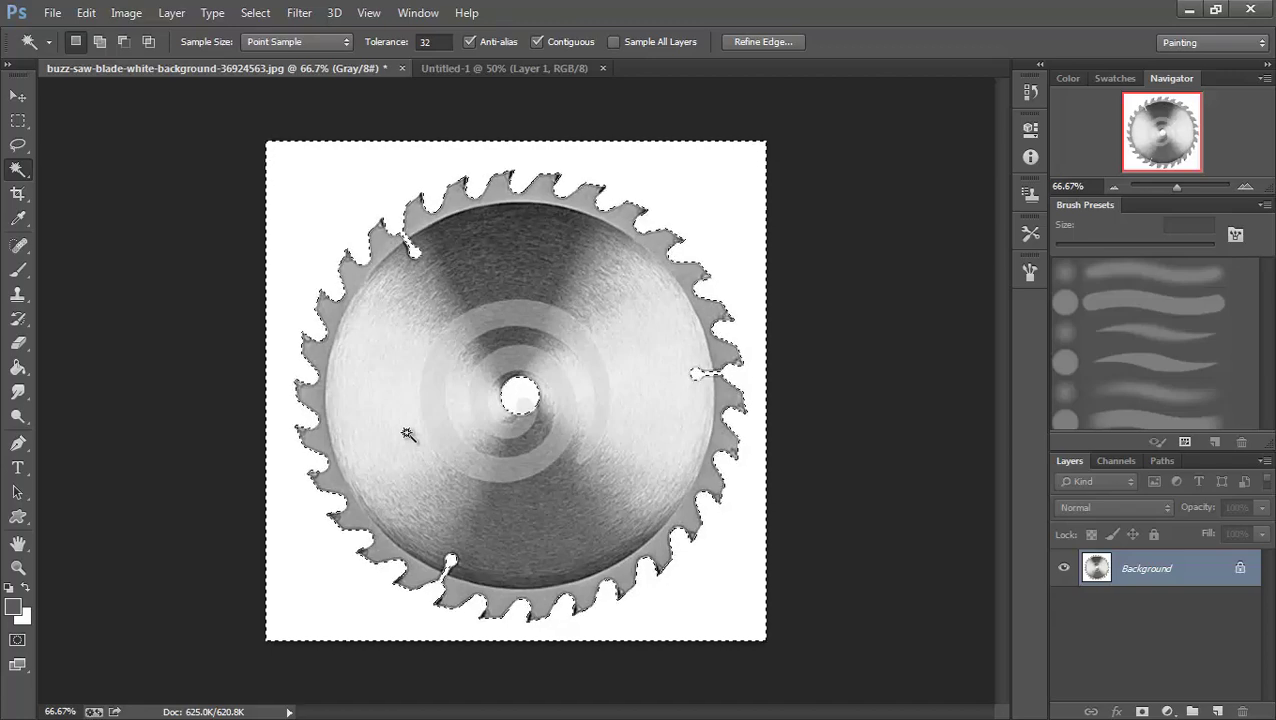
key(ctrl+shift+i)
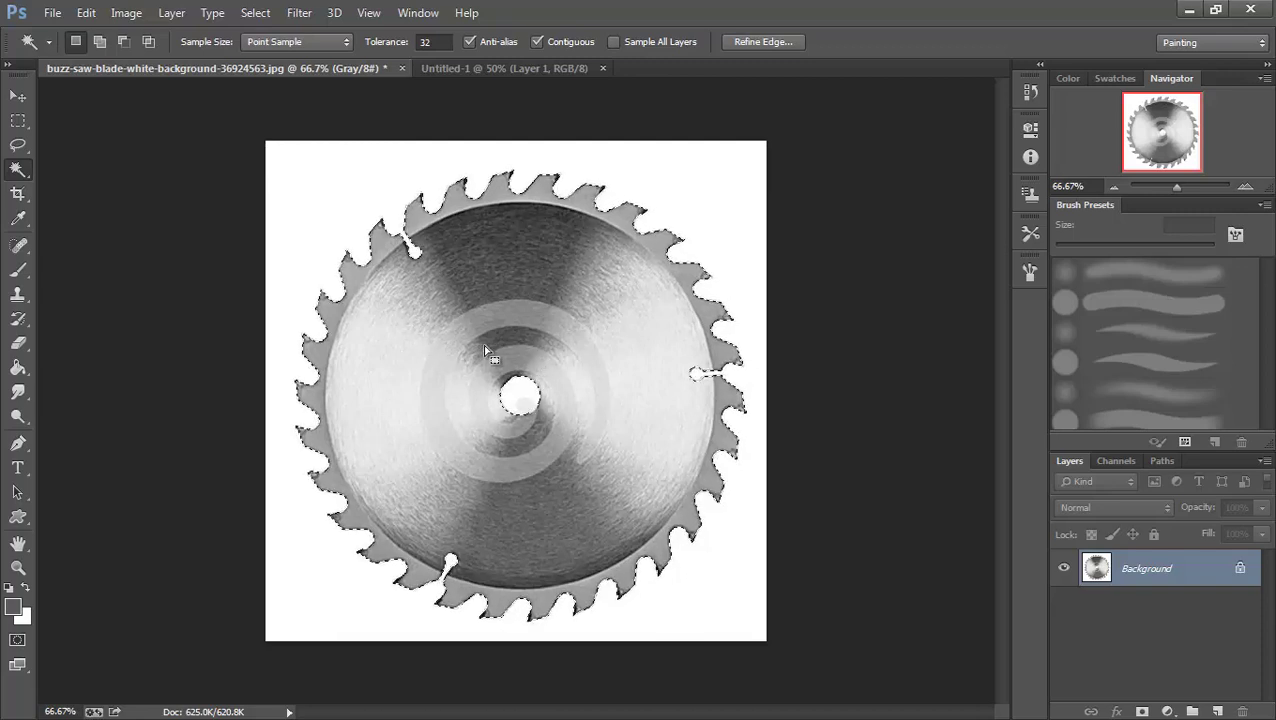
- Lasso the upper-left, right-side and bottom-left blade slots into the selection
click(18, 146)
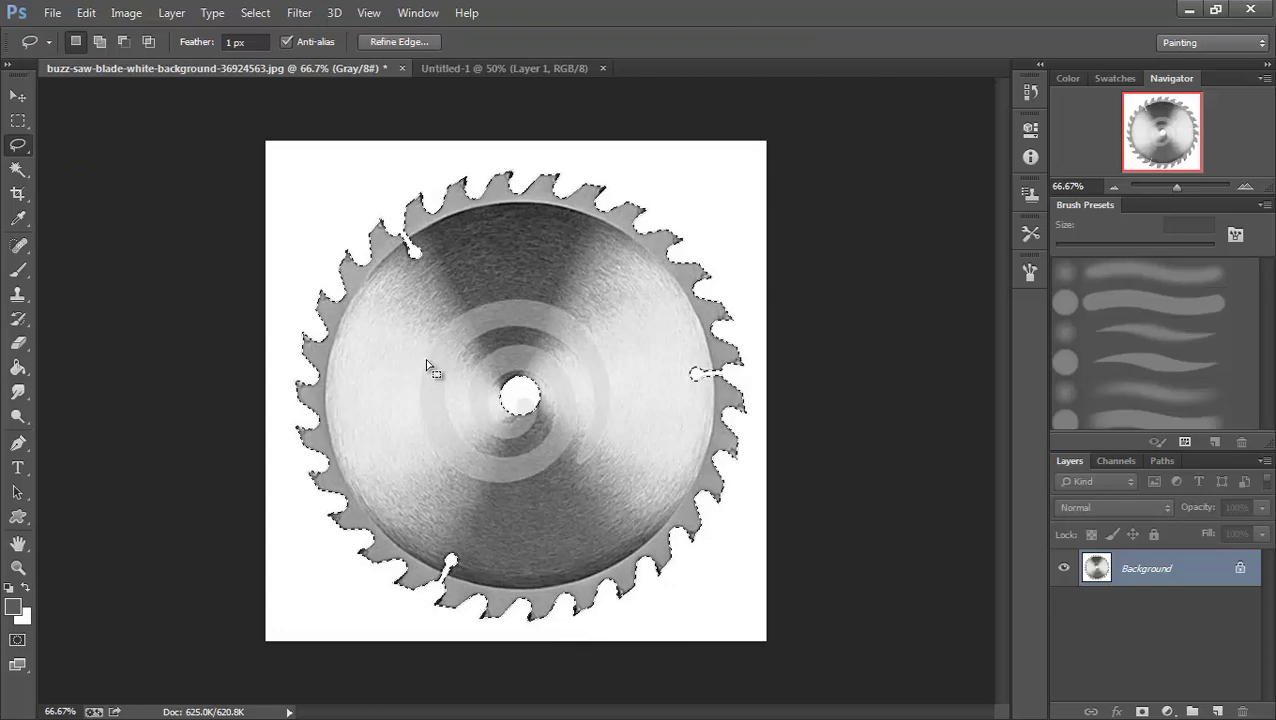
key(shift)
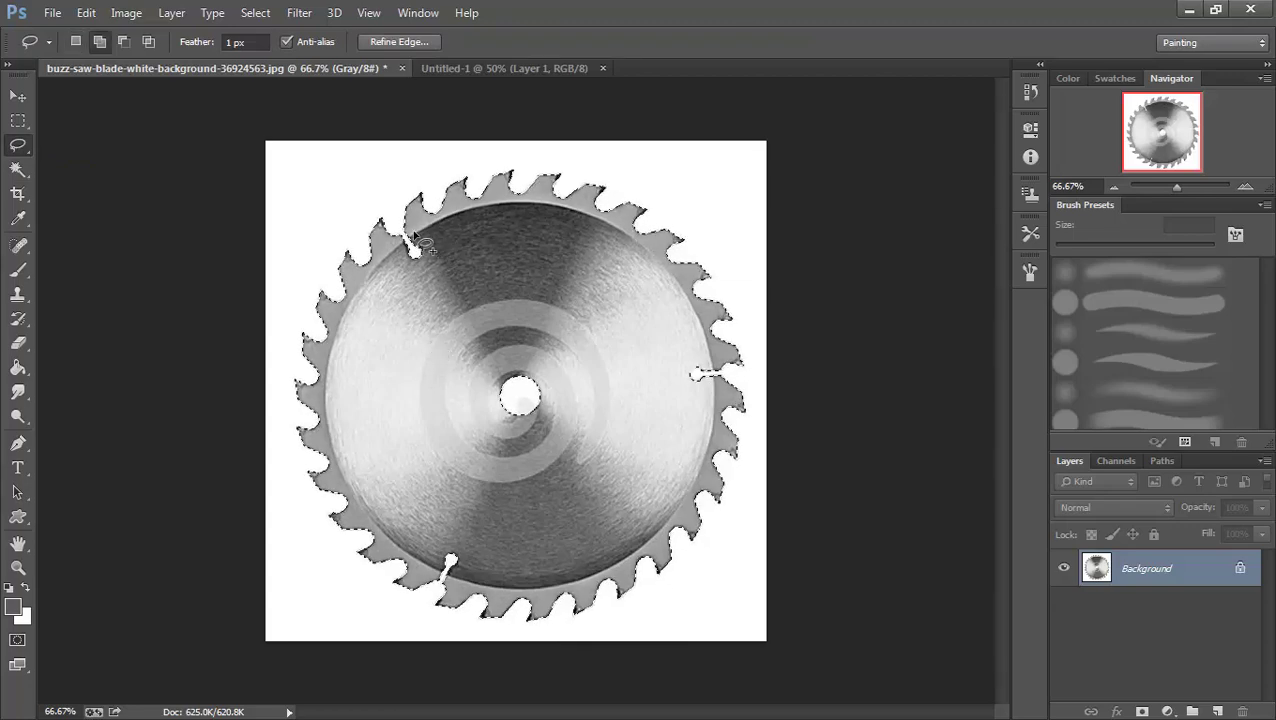
mouse_move(407, 238)
mouse_down()
mouse_move(413, 269)
mouse_move(413, 252)
mouse_up()
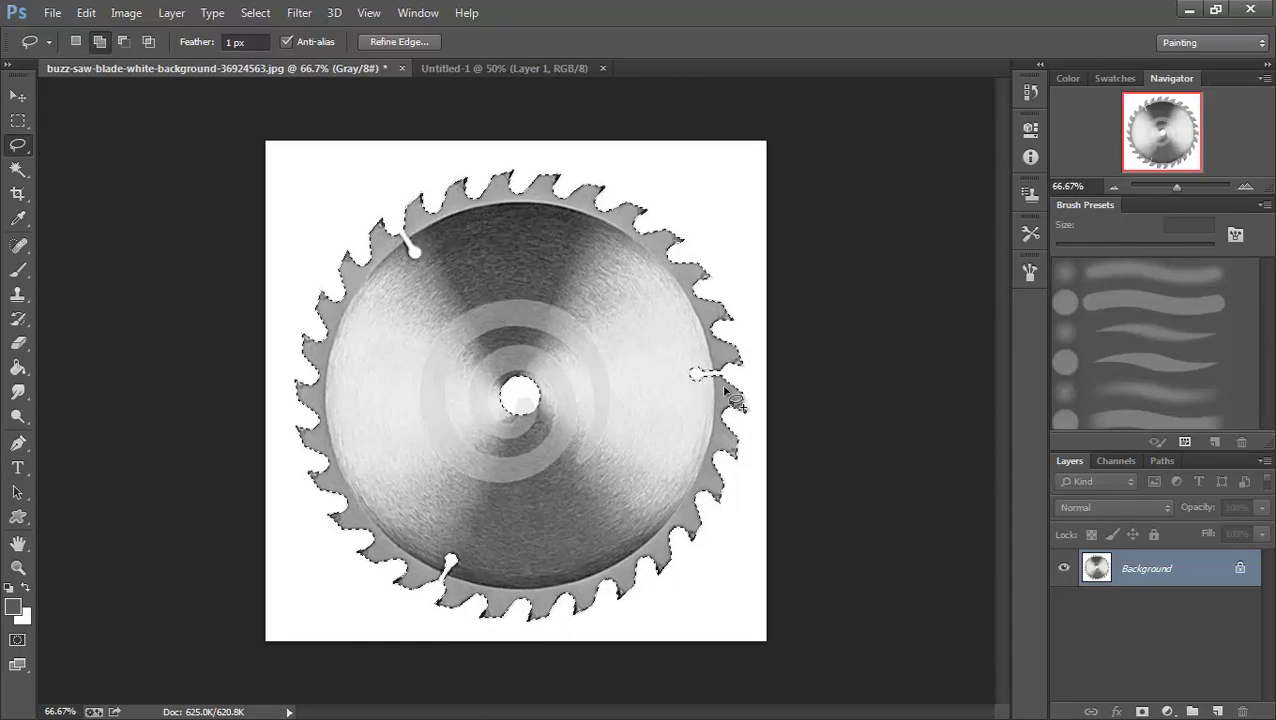
mouse_move(706, 370)
mouse_down()
mouse_move(692, 361)
mouse_move(706, 406)
mouse_move(728, 396)
mouse_up()
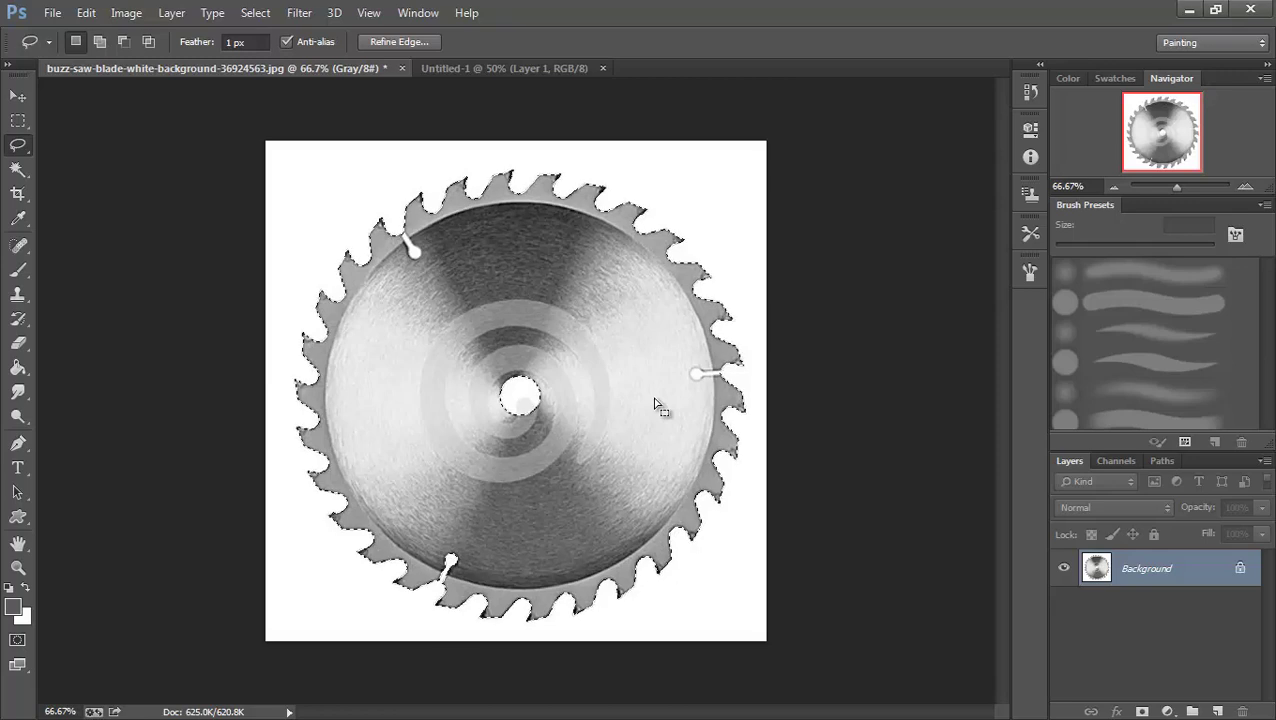
key(shift)
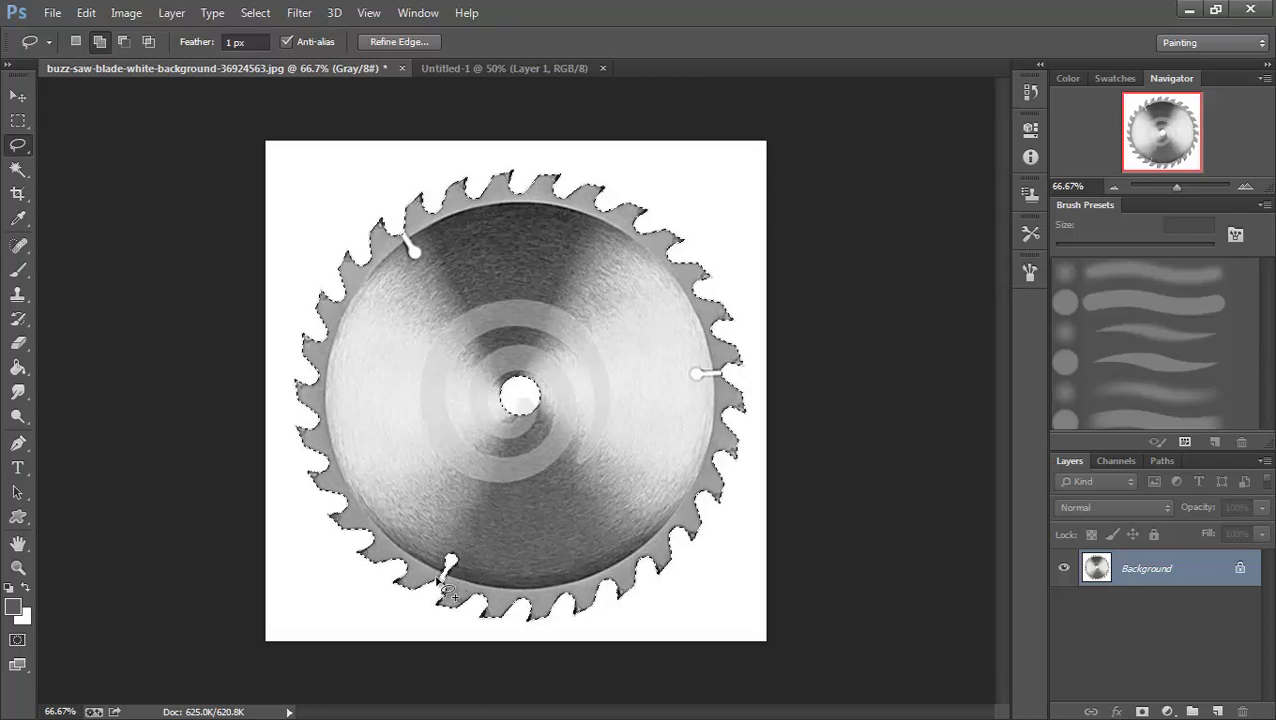
mouse_move(447, 592)
mouse_down()
mouse_move(483, 539)
mouse_move(452, 525)
mouse_move(447, 593)
mouse_up()
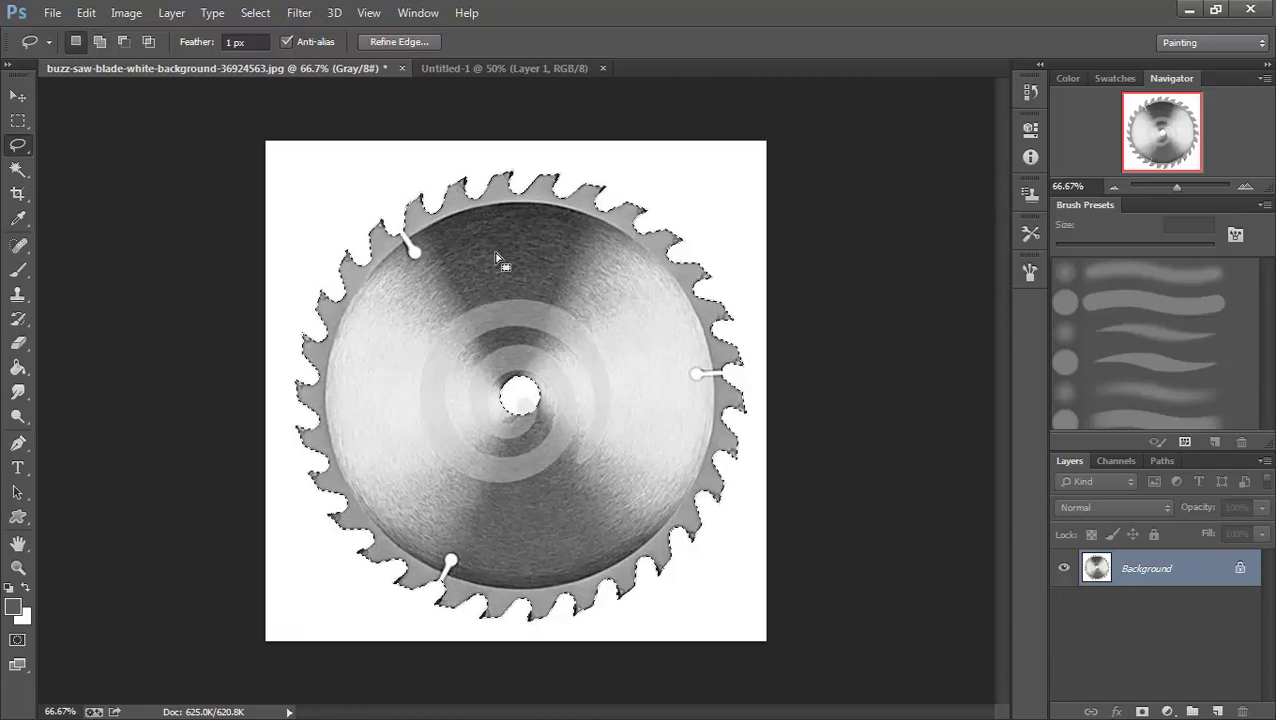
- On a new layer, fill the blade selection with black (000000) using the Paint Bucket
click(1217, 712)
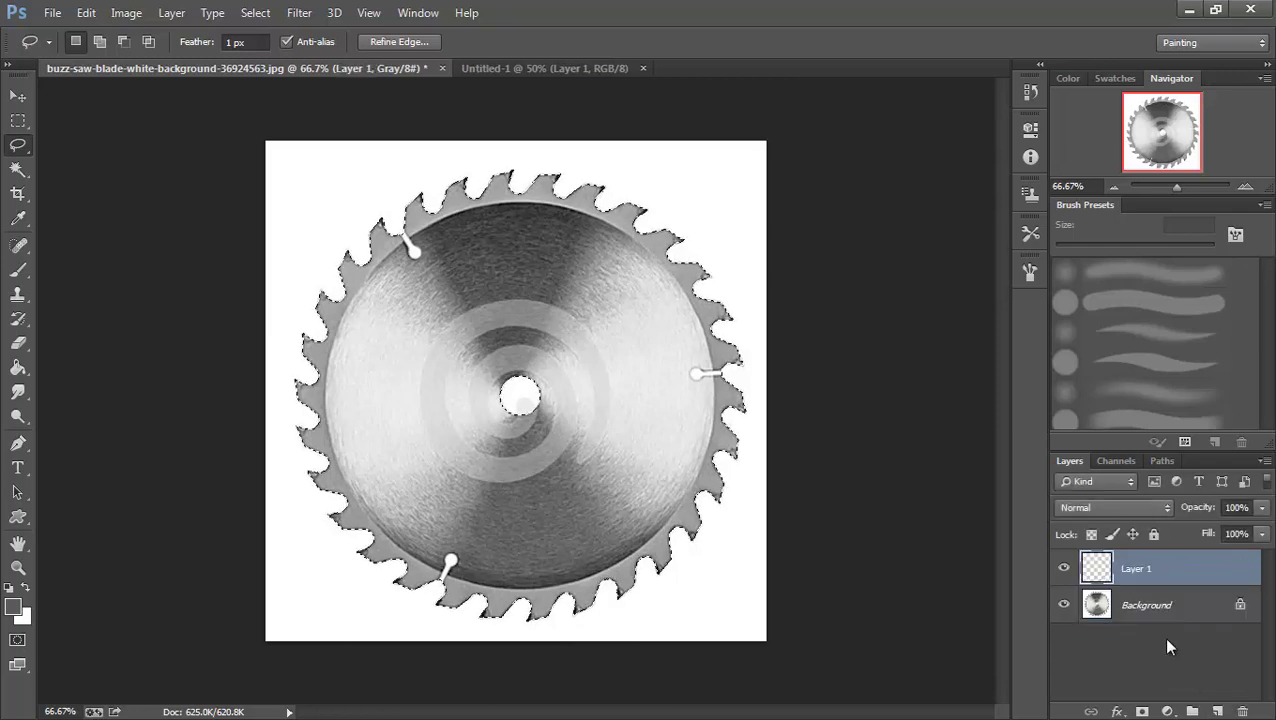
click(17, 368)
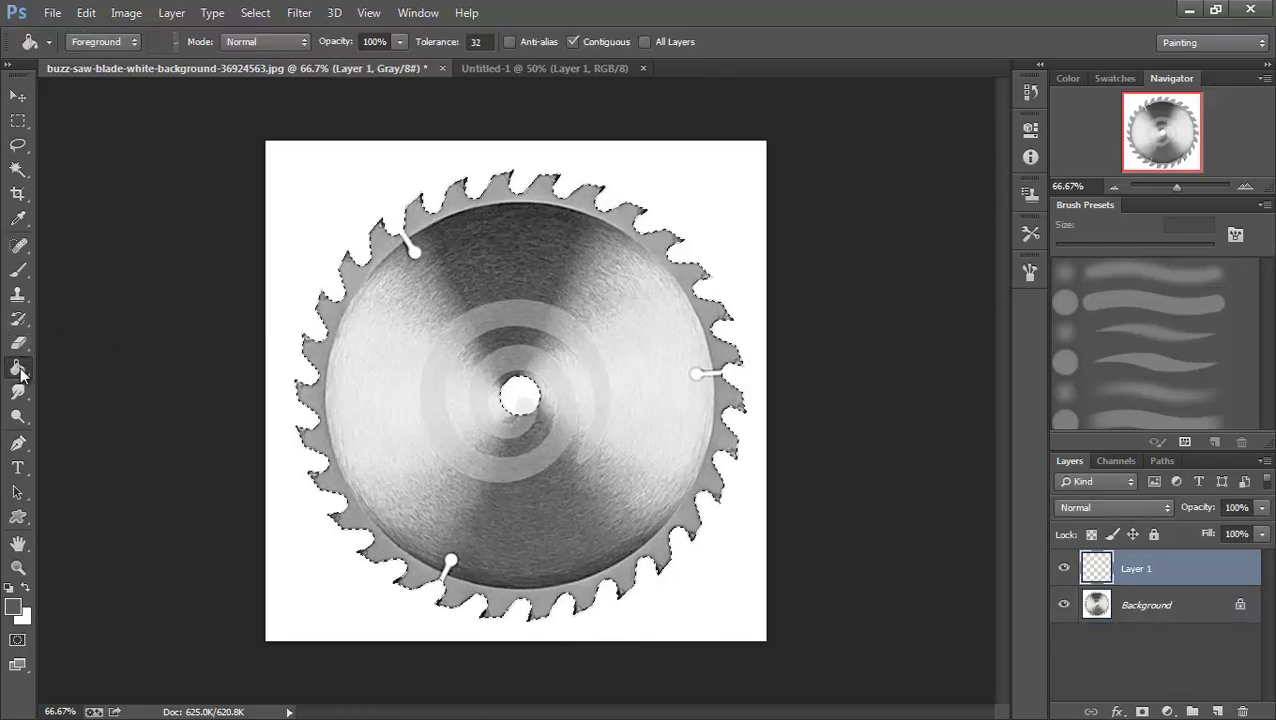
click(22, 607)
click(750, 626)
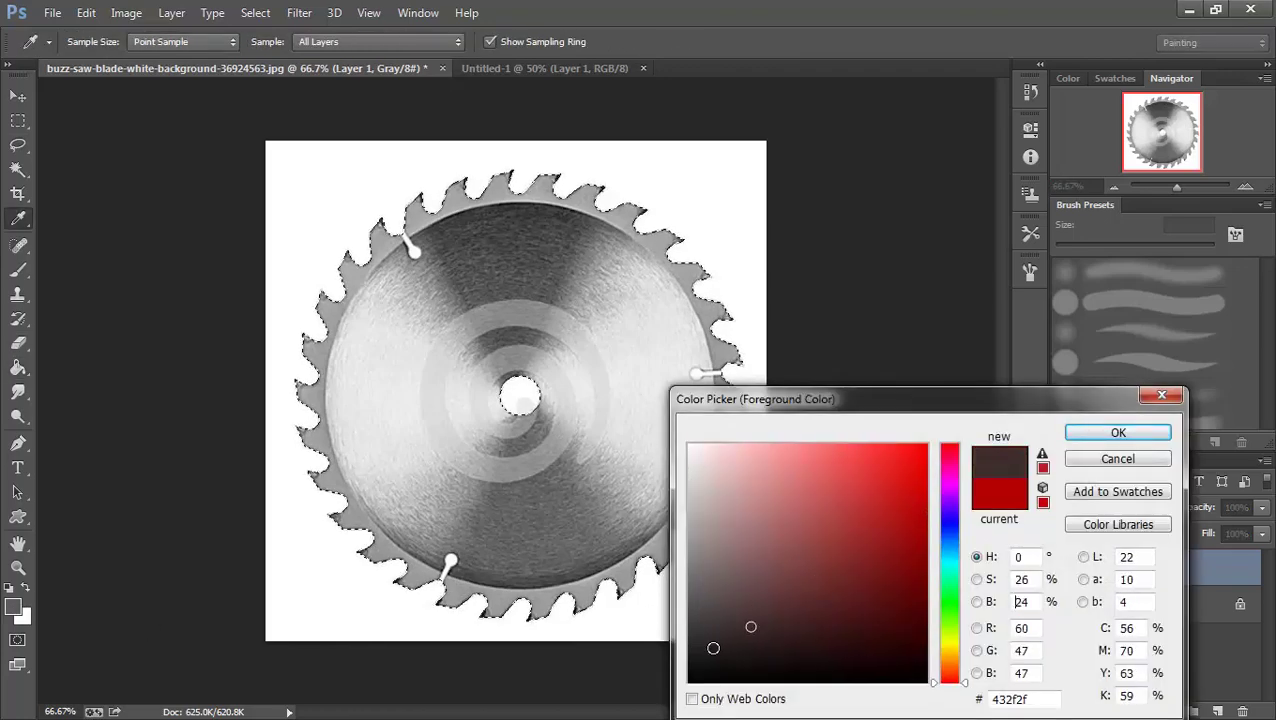
drag(713, 648, 670, 690)
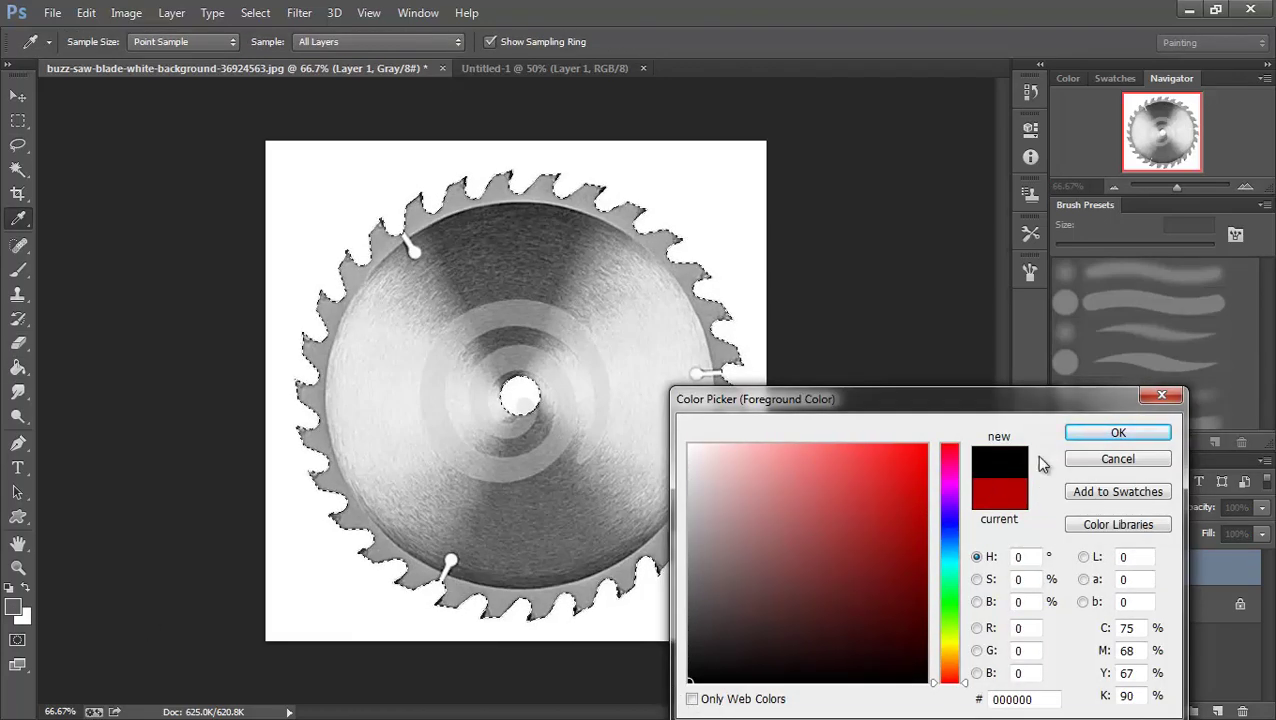
click(1118, 432)
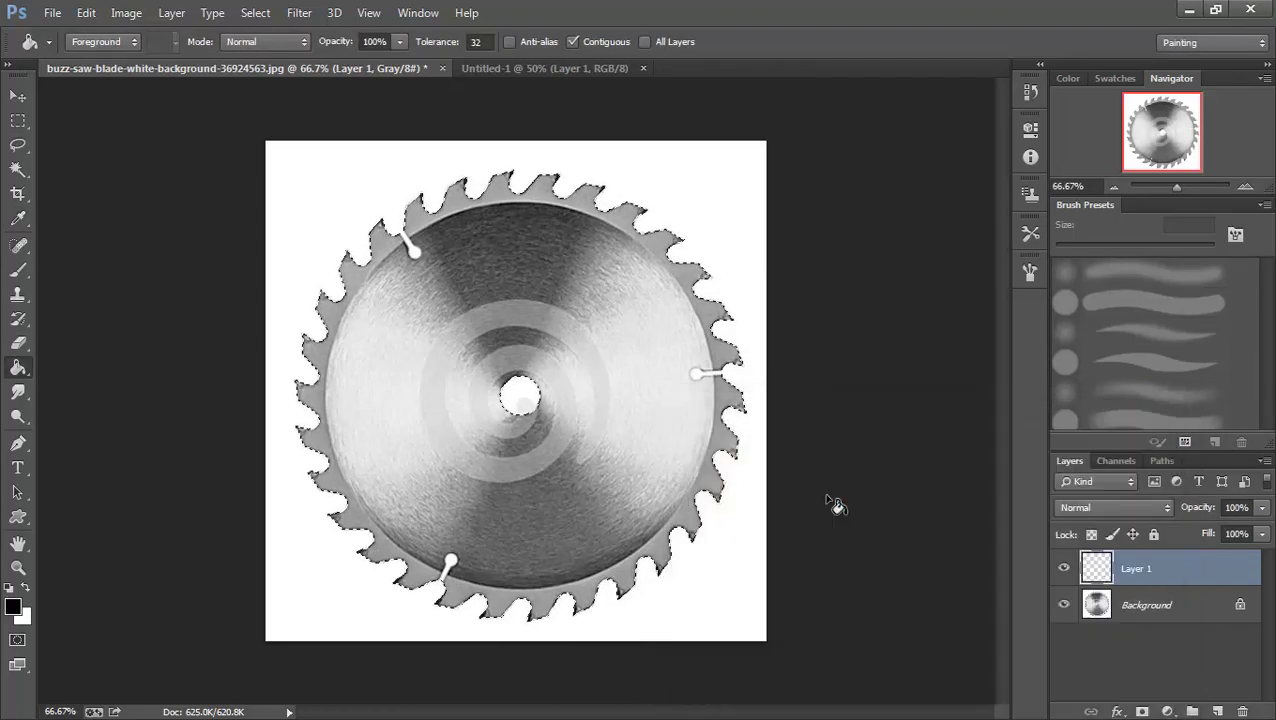
click(598, 442)
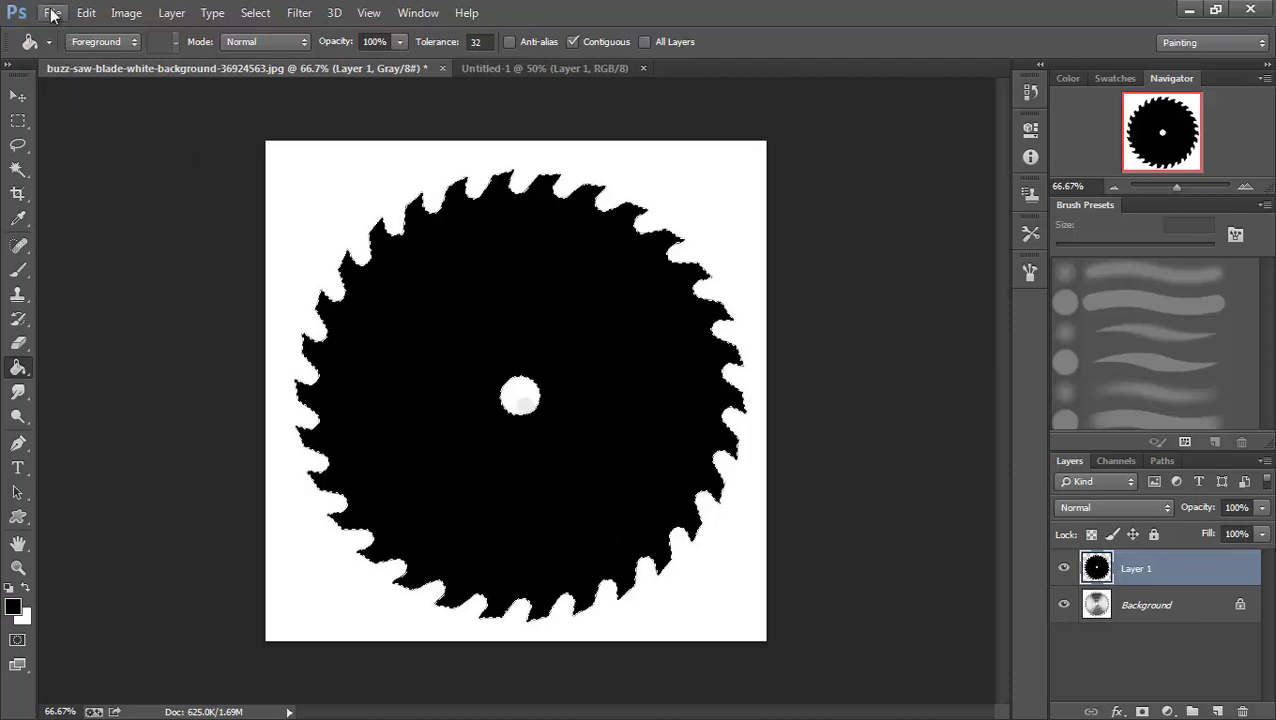
- Define the black silhouette as a brush preset named 'SawBlade'
click(86, 14)
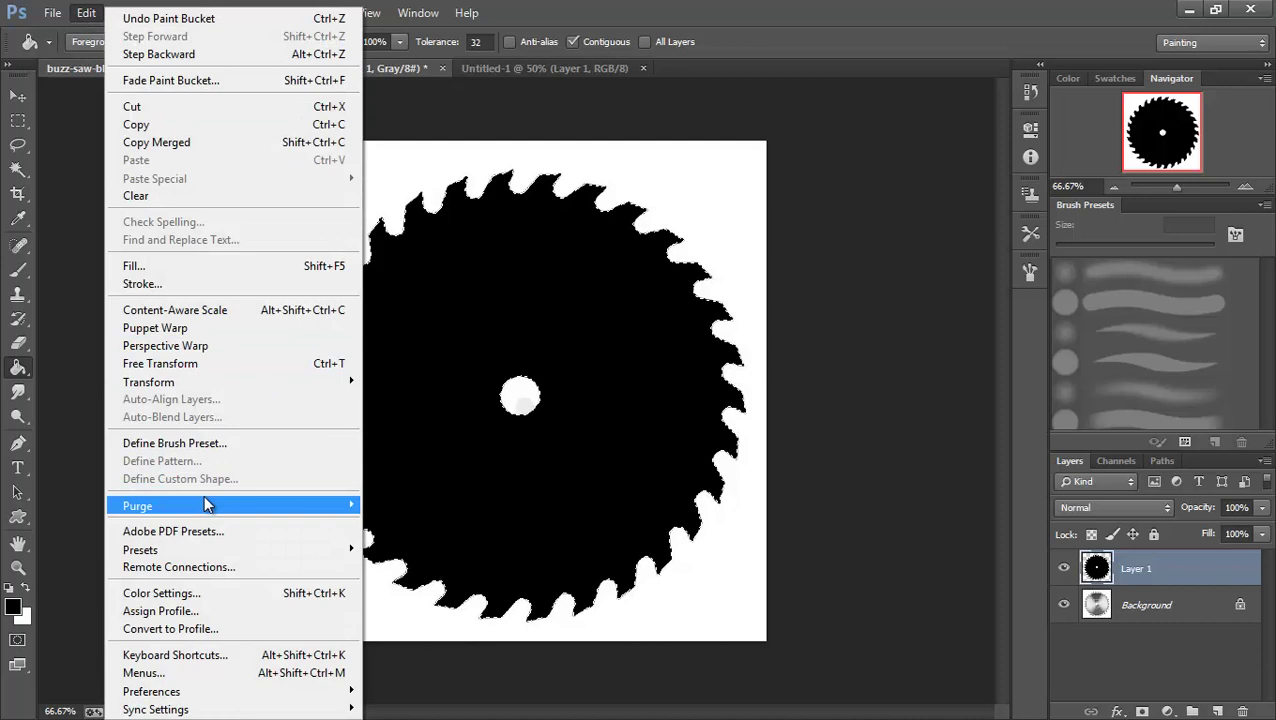
click(191, 447)
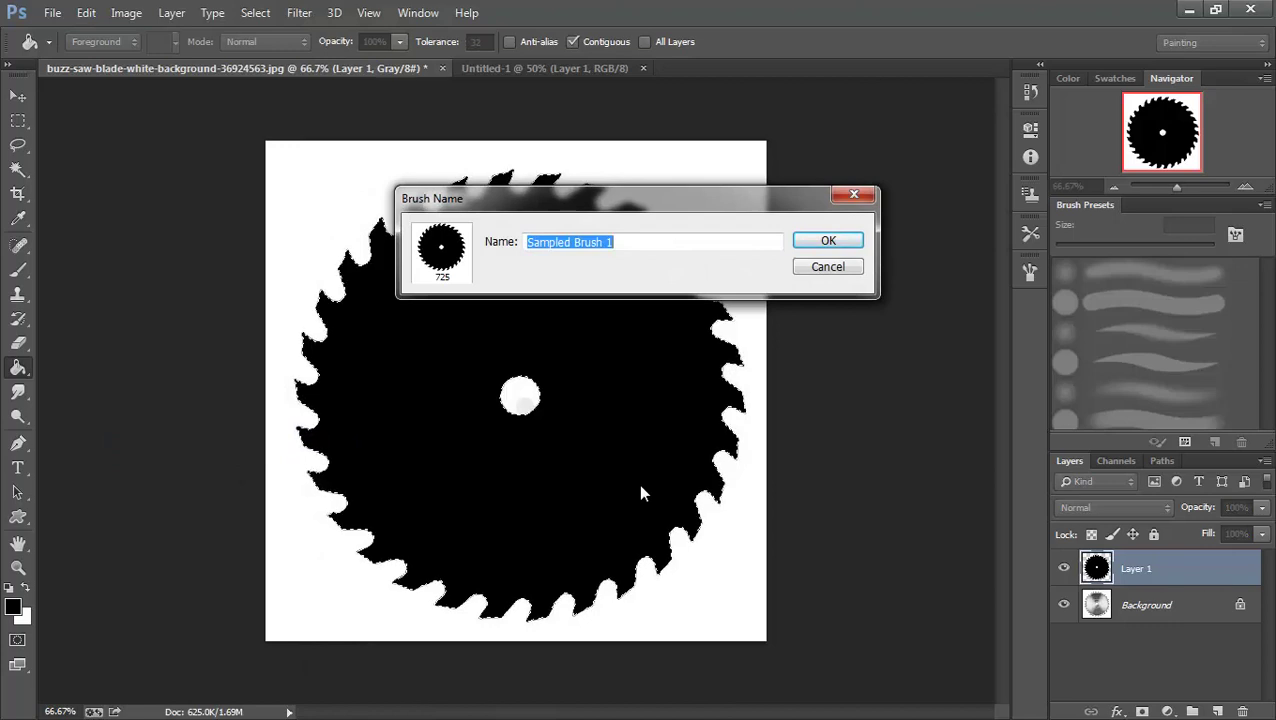
text(SawB)
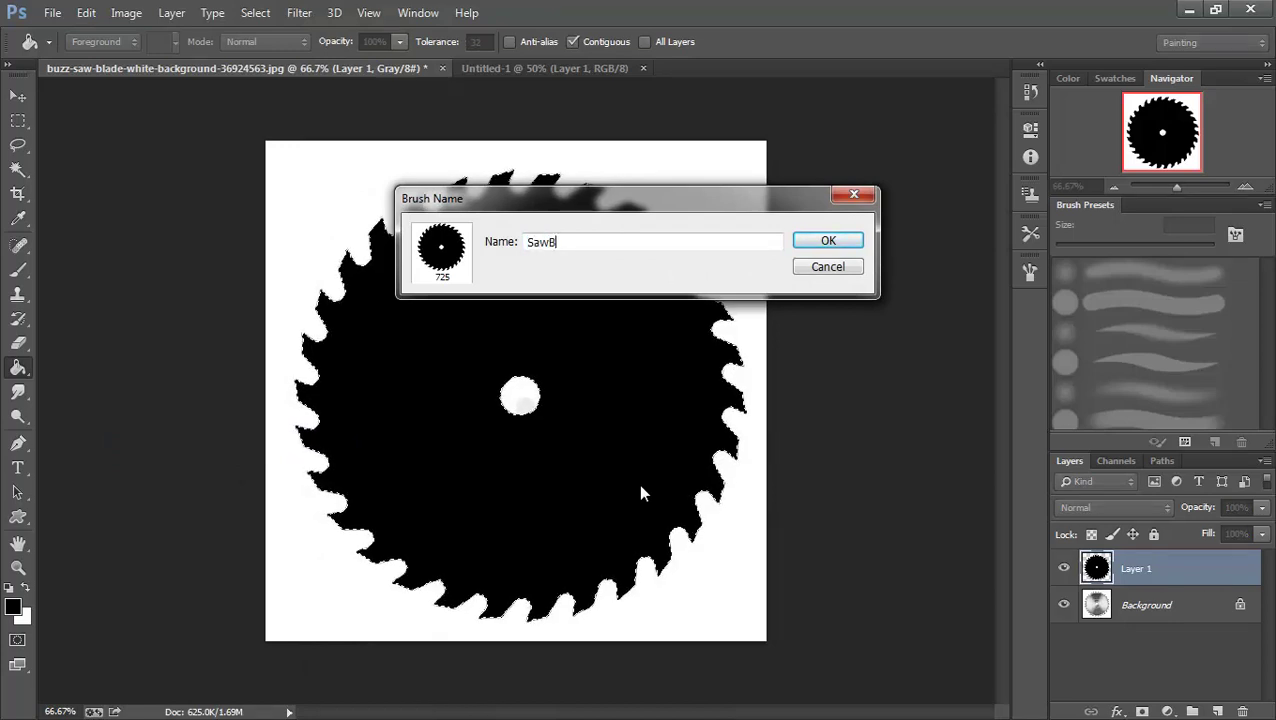
text(lade)
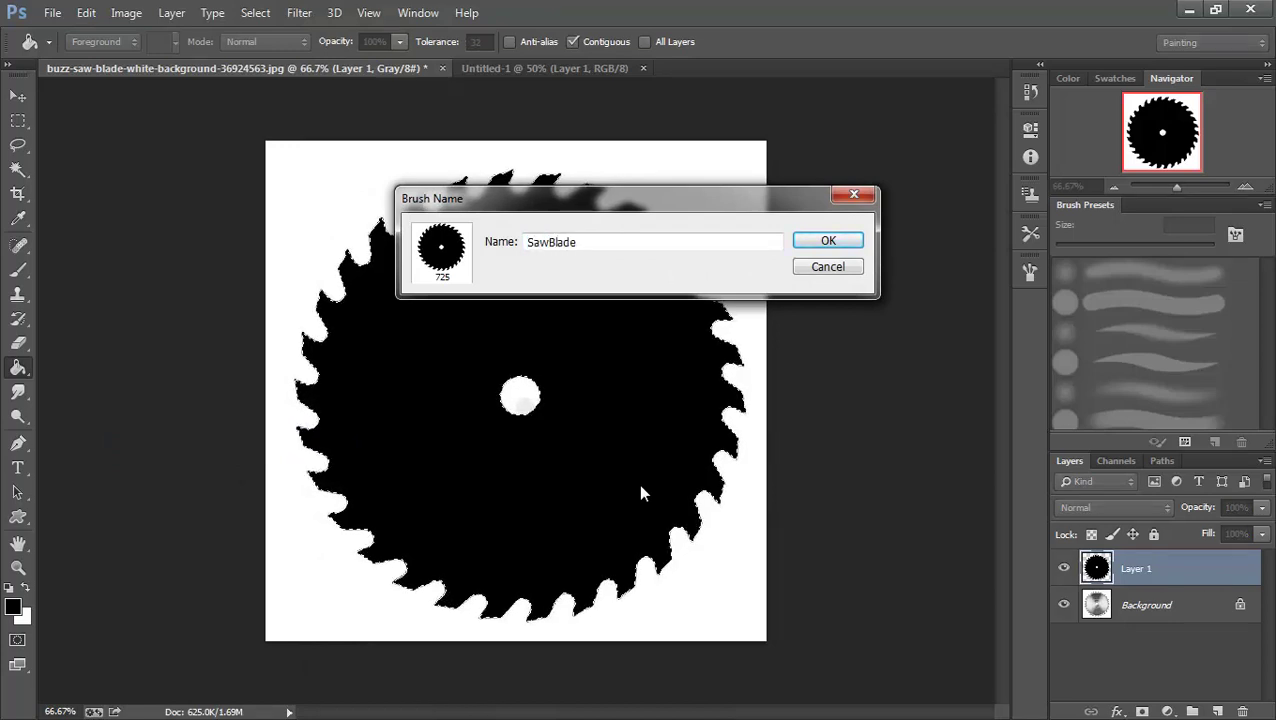
click(830, 241)
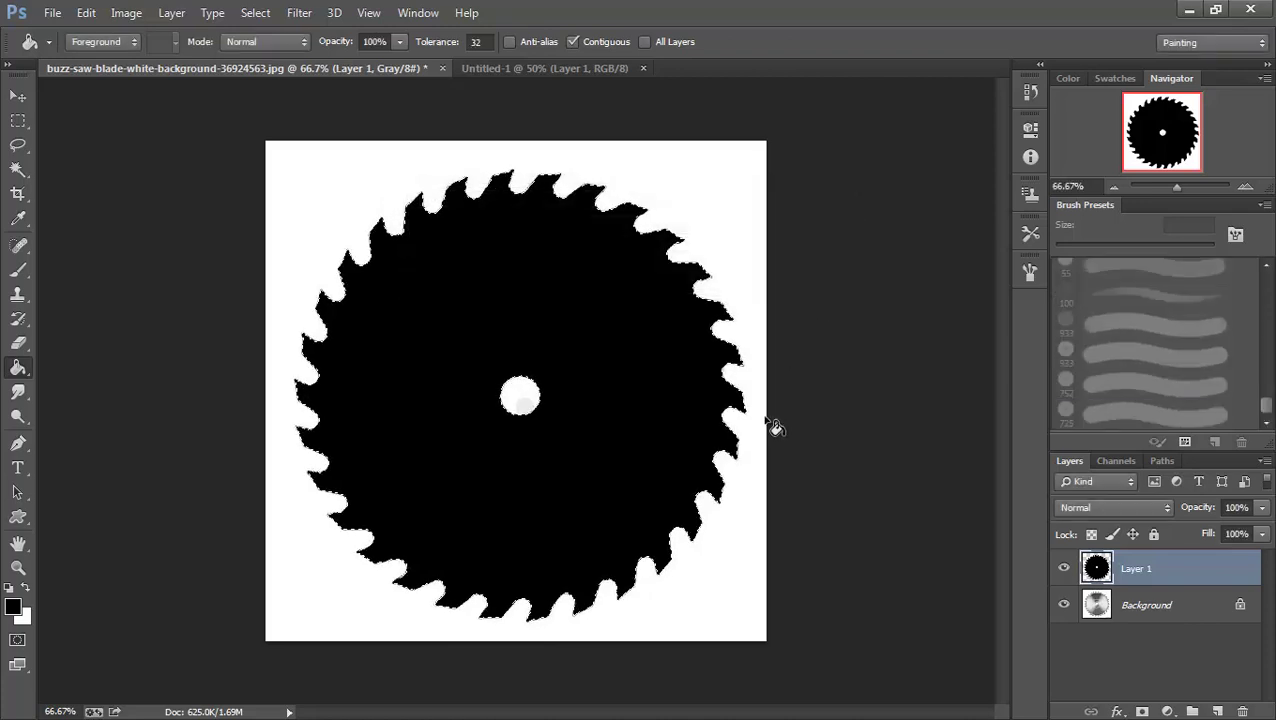
- In Untitled-1, choose the Brush tool with the 725 px saw-blade preset and adjust its size
click(535, 67)
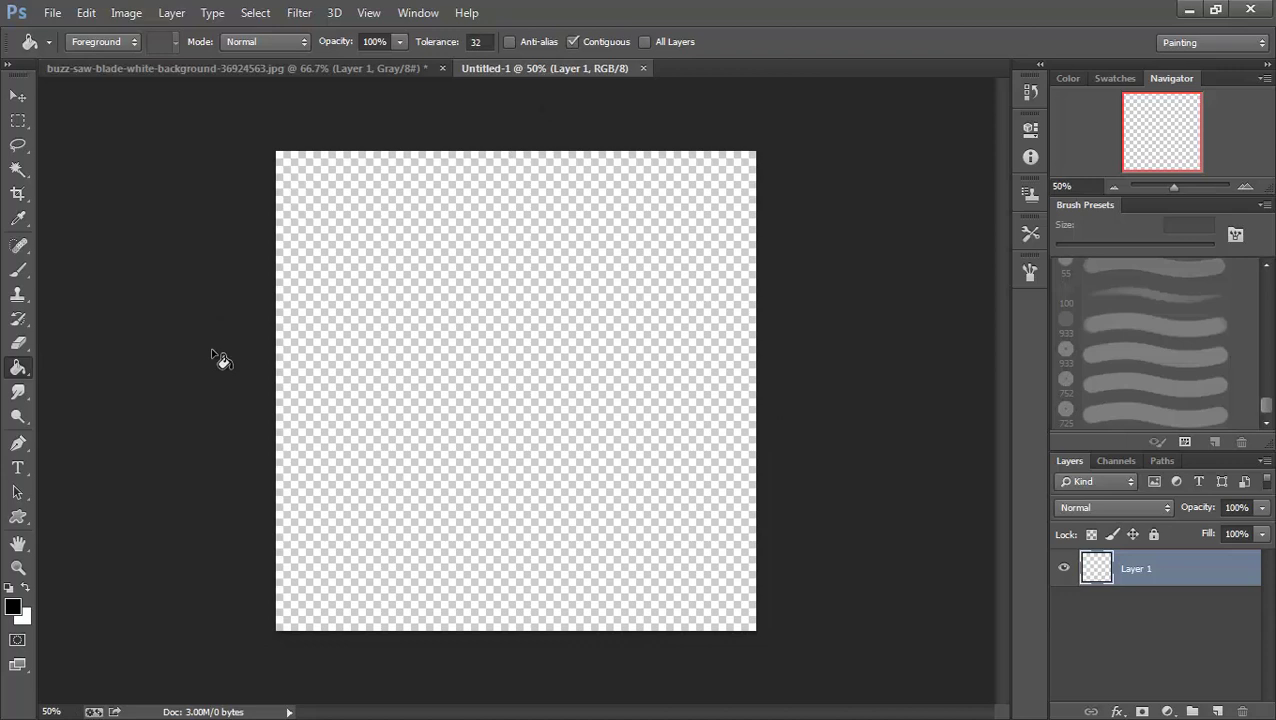
click(19, 271)
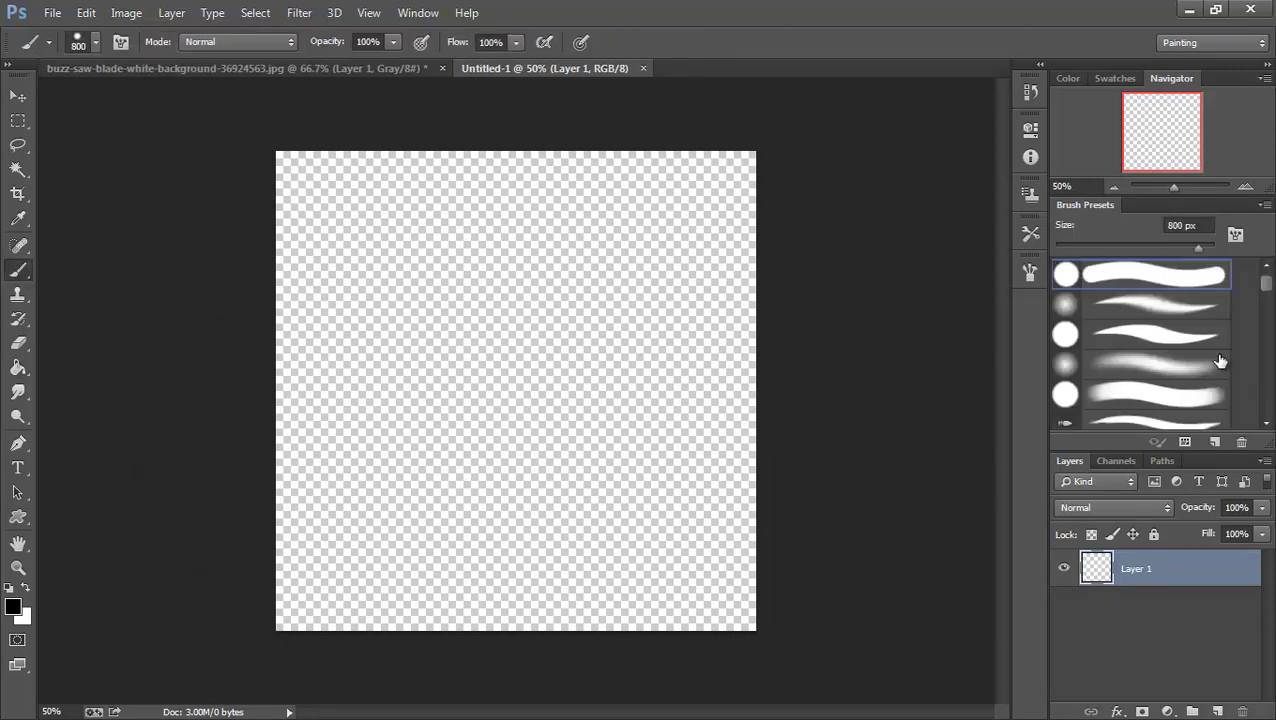
drag(1264, 287, 1268, 440)
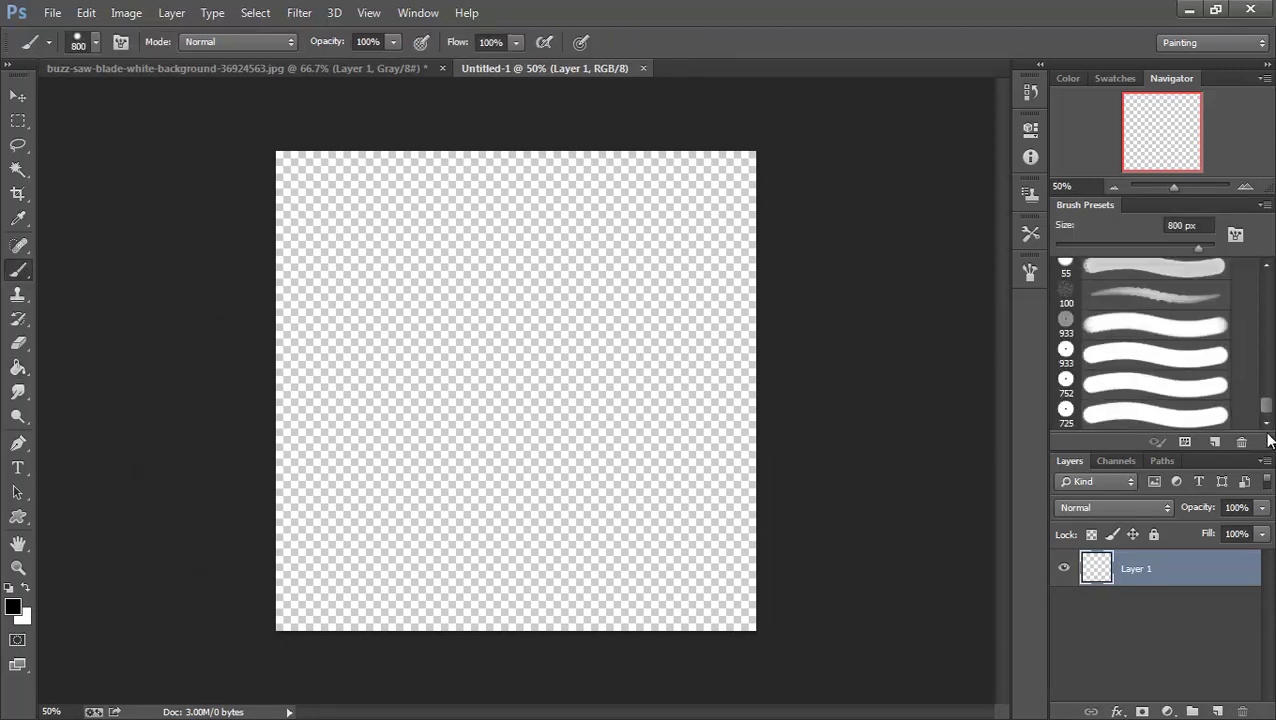
click(1146, 417)
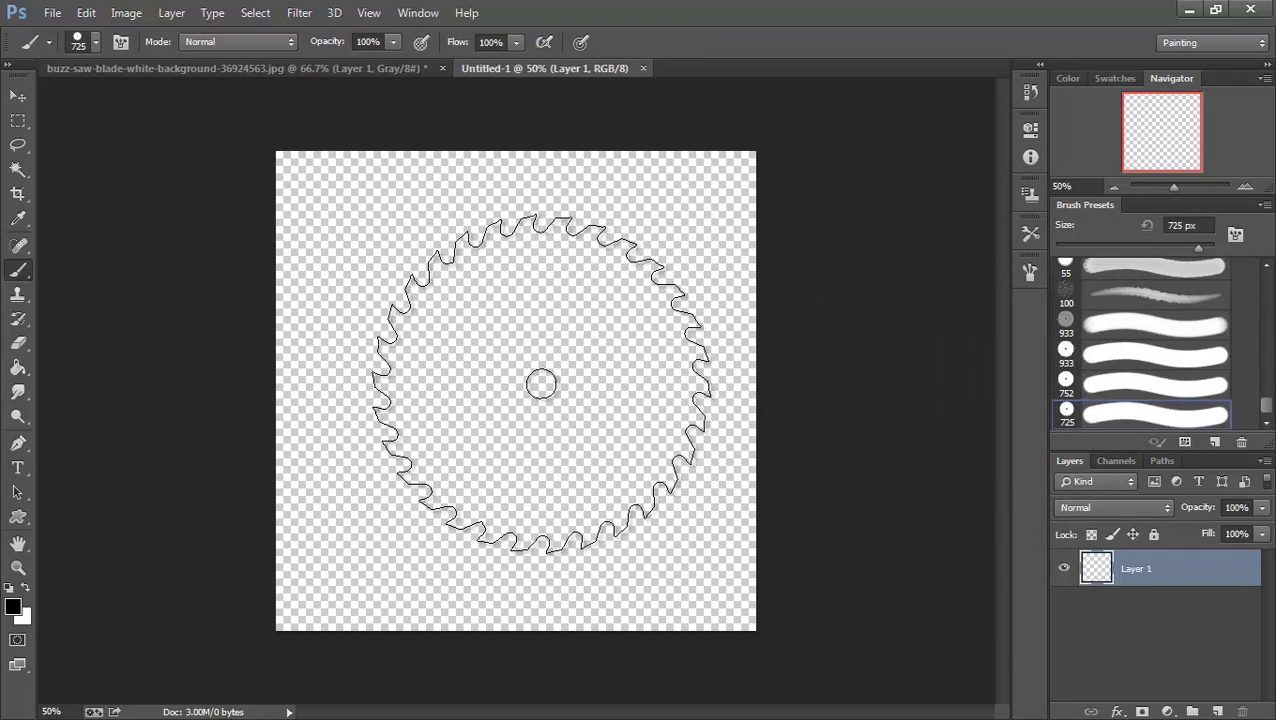
key(bracketright)
key(bracketright)
key(bracketright)
key(bracketleft)
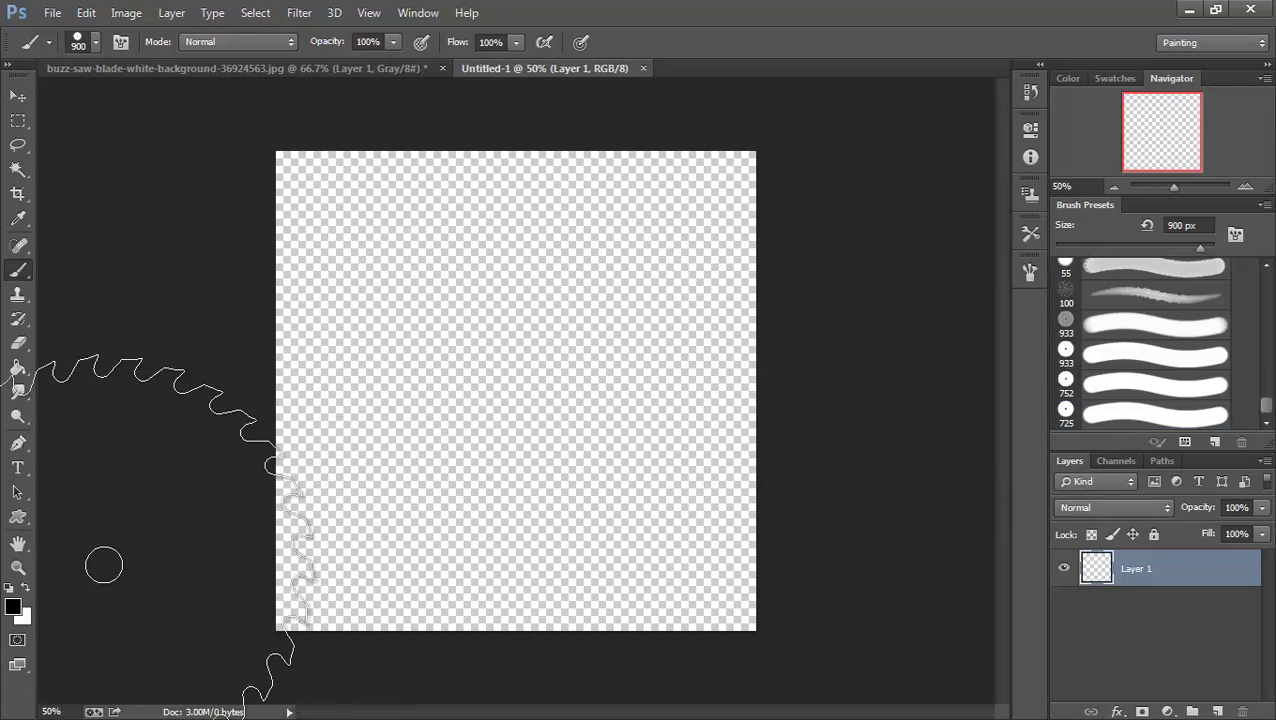
- Set the foreground colour to a bright blue around #0318e1
click(13, 608)
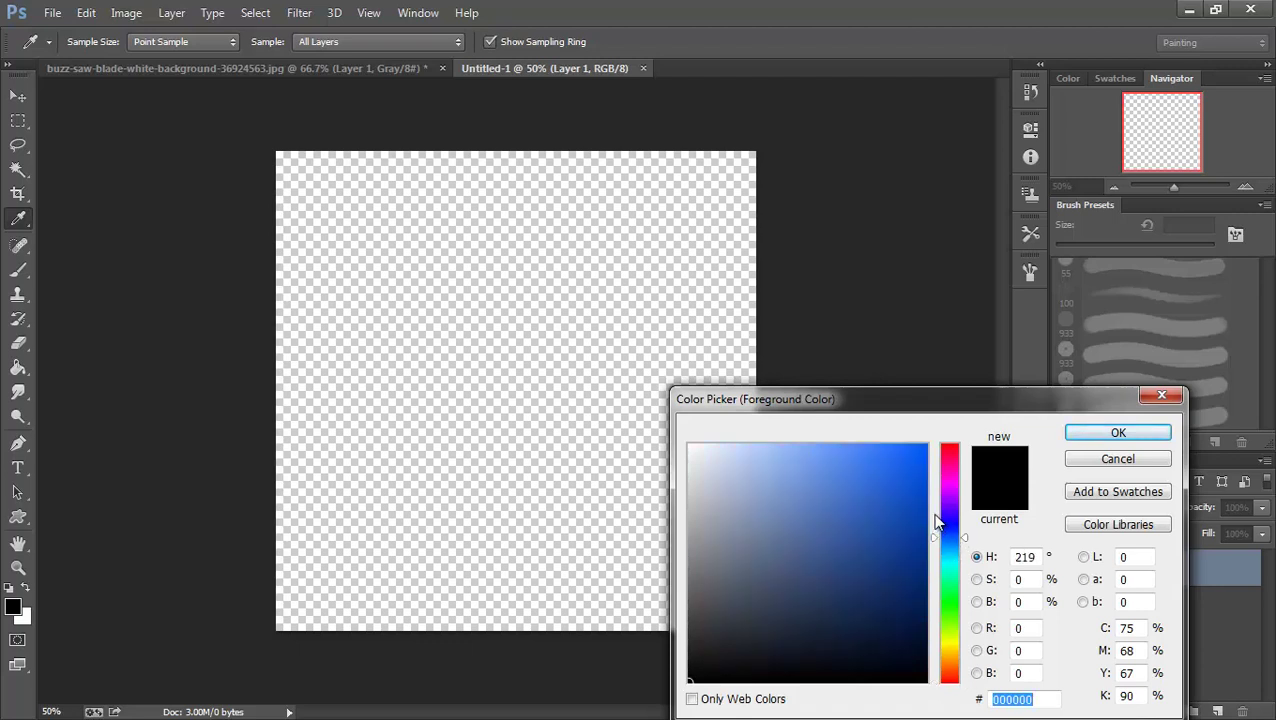
click(922, 485)
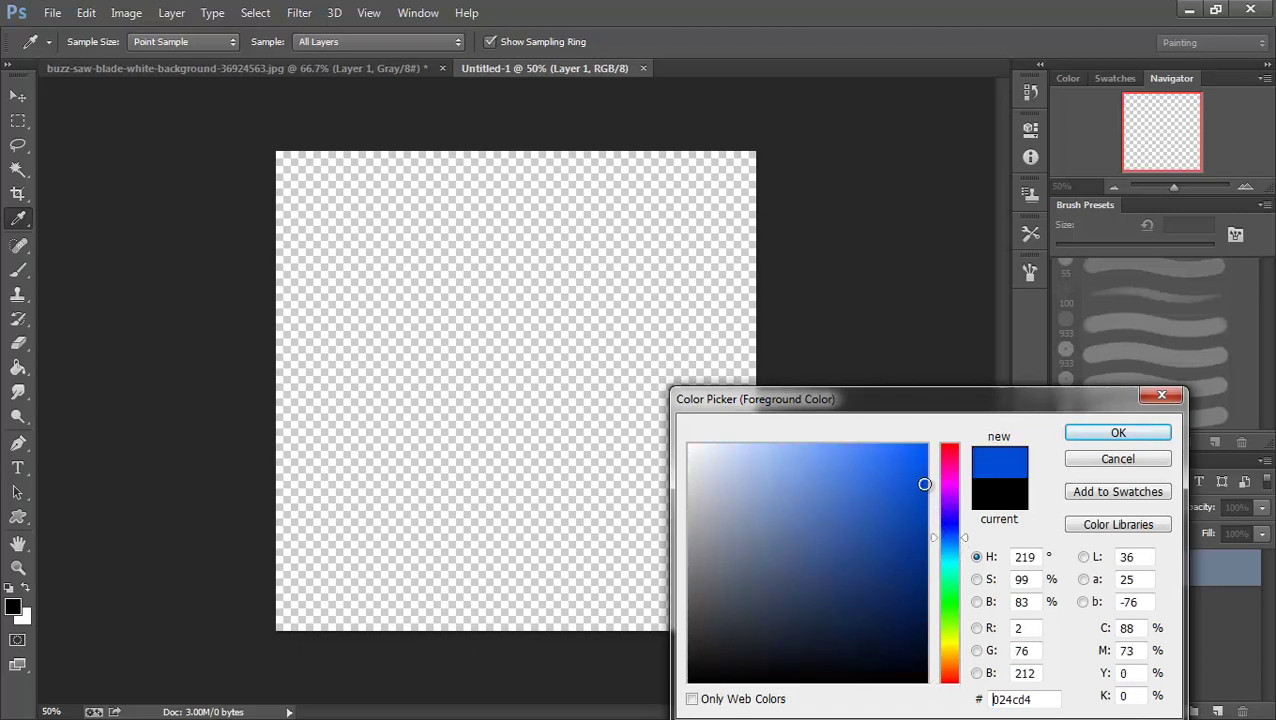
click(953, 528)
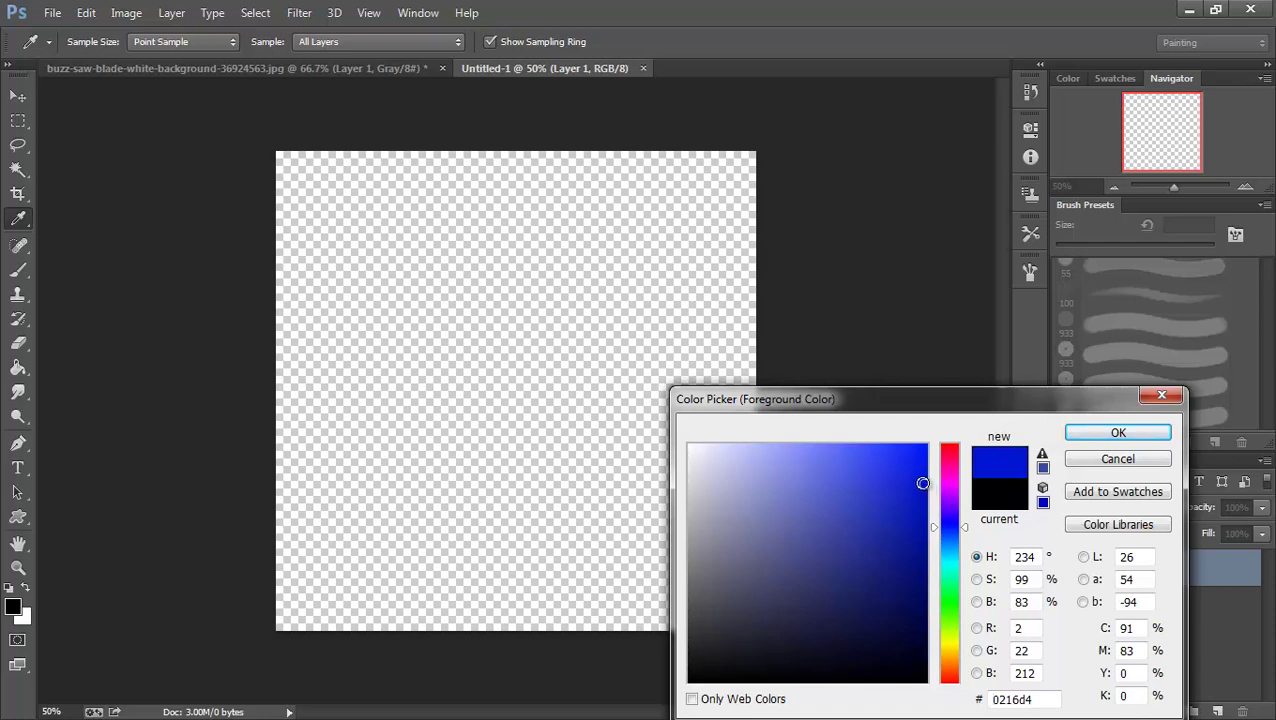
click(926, 474)
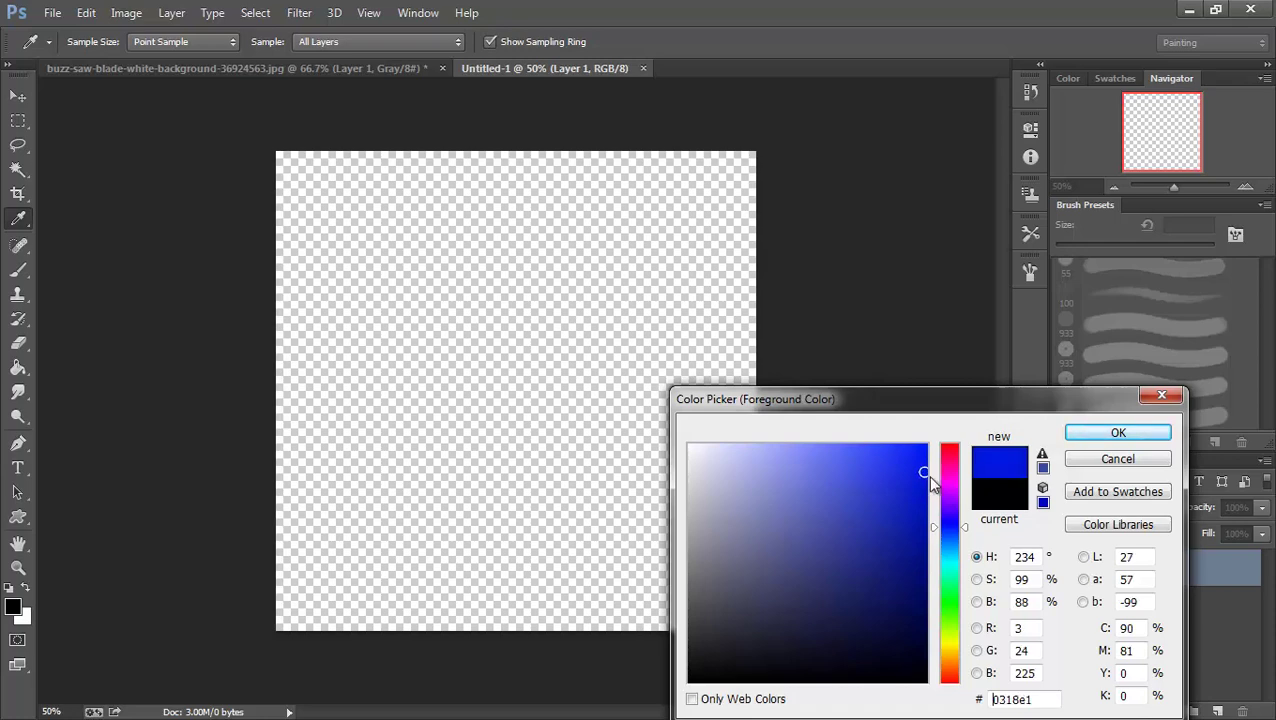
click(1118, 432)
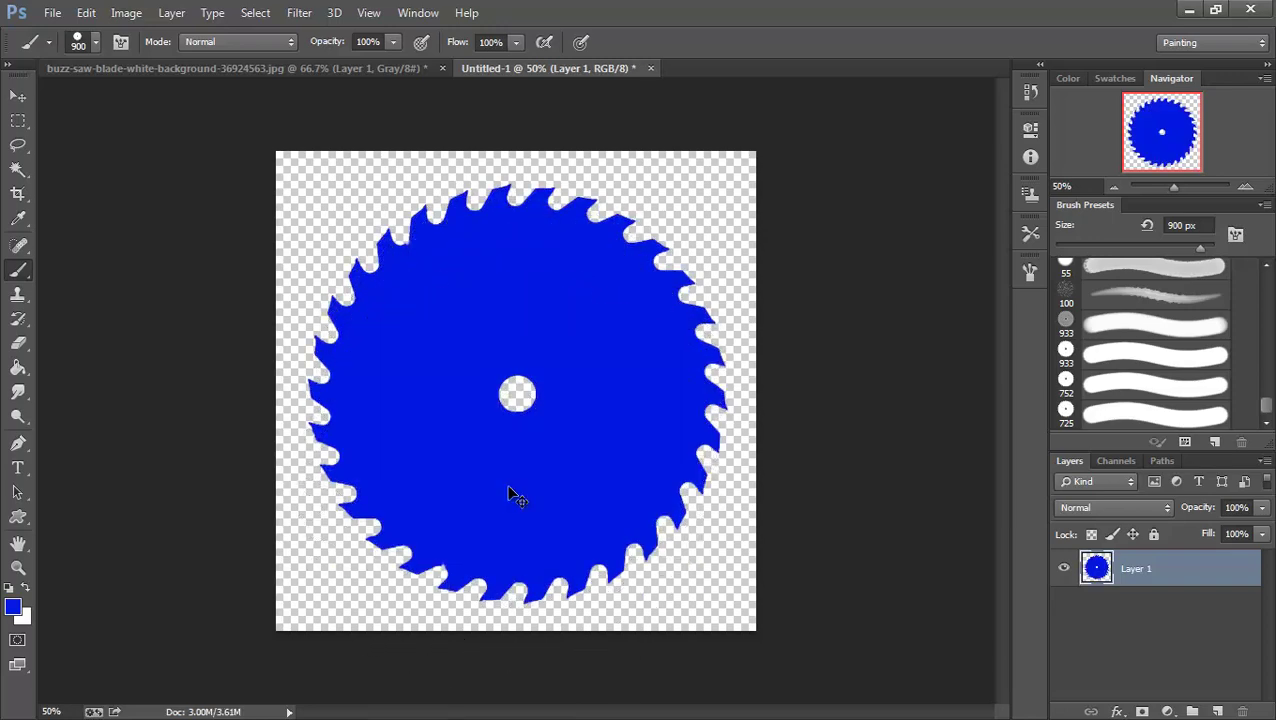
- Undo the first stamp and restamp the saw blade in darker blue #0313ad
key(ctrl+z)
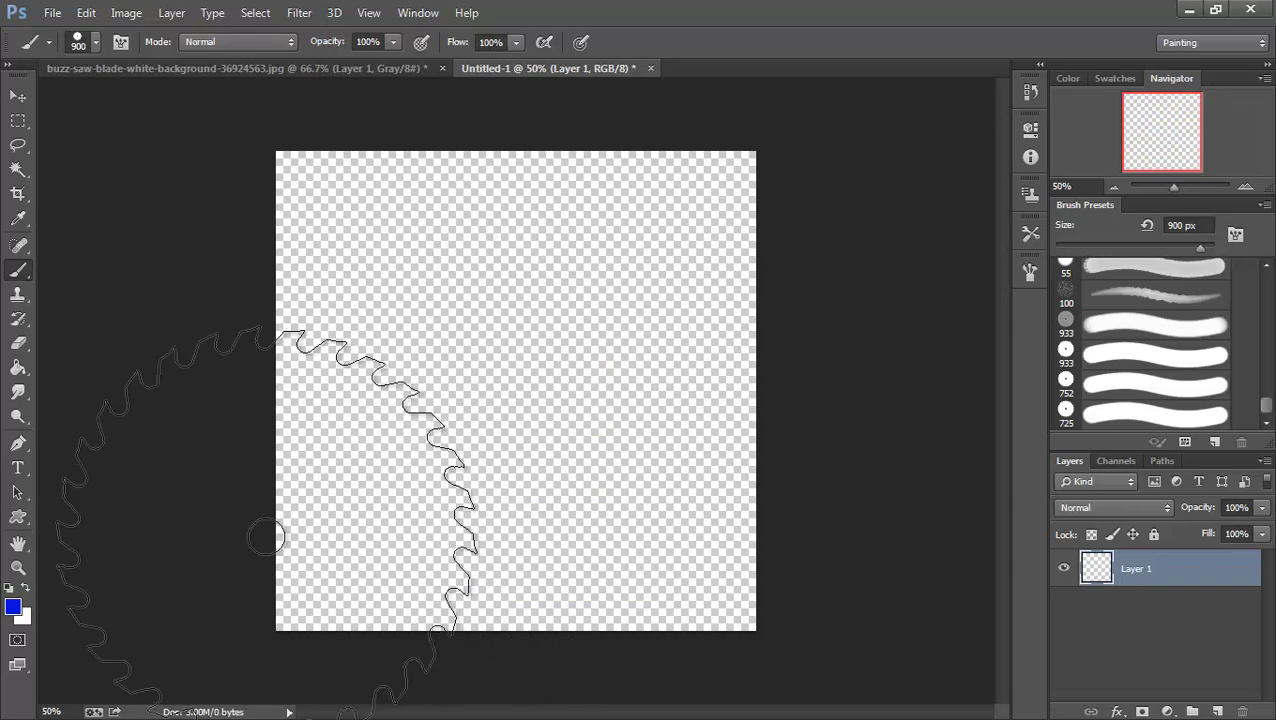
click(16, 607)
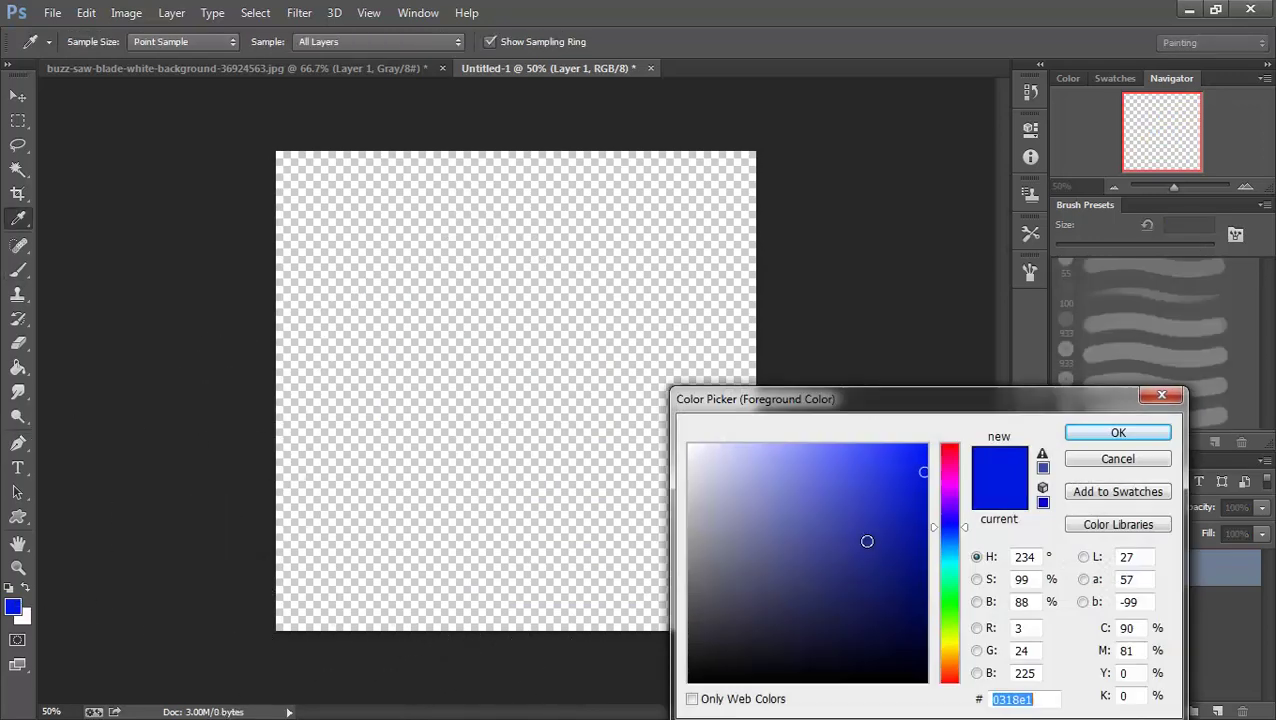
click(922, 520)
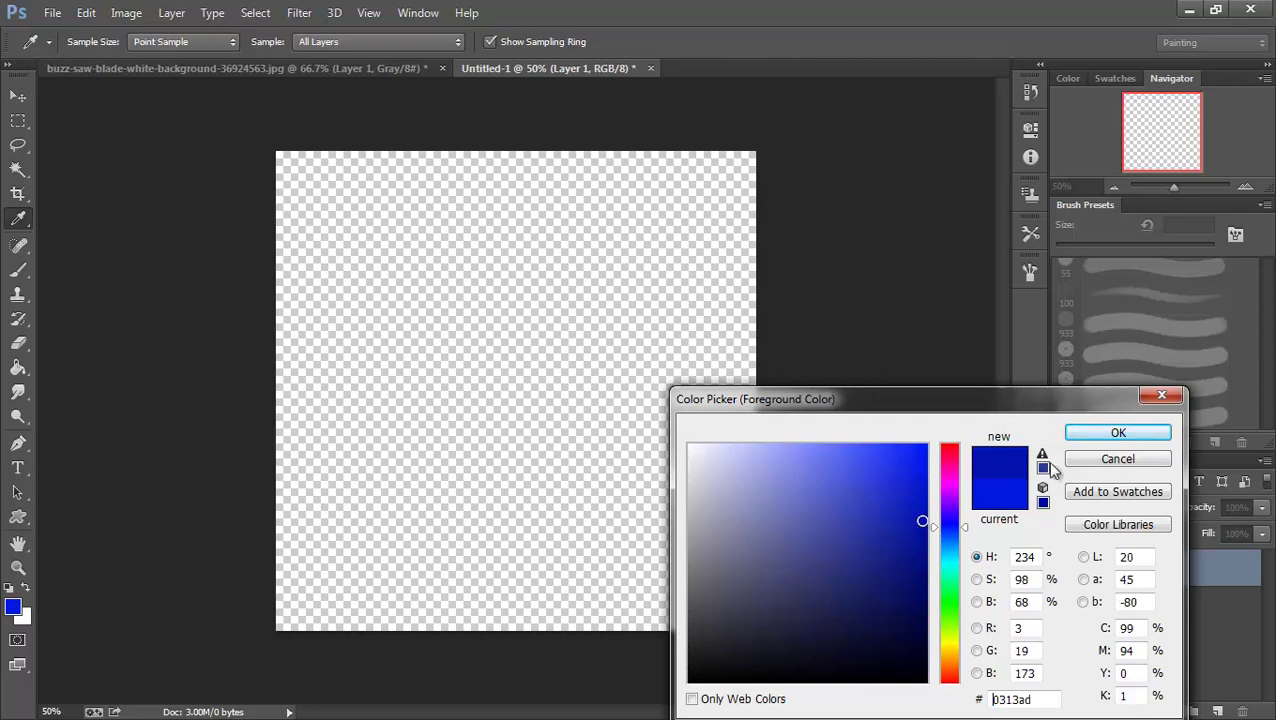
click(1135, 433)
key(b)
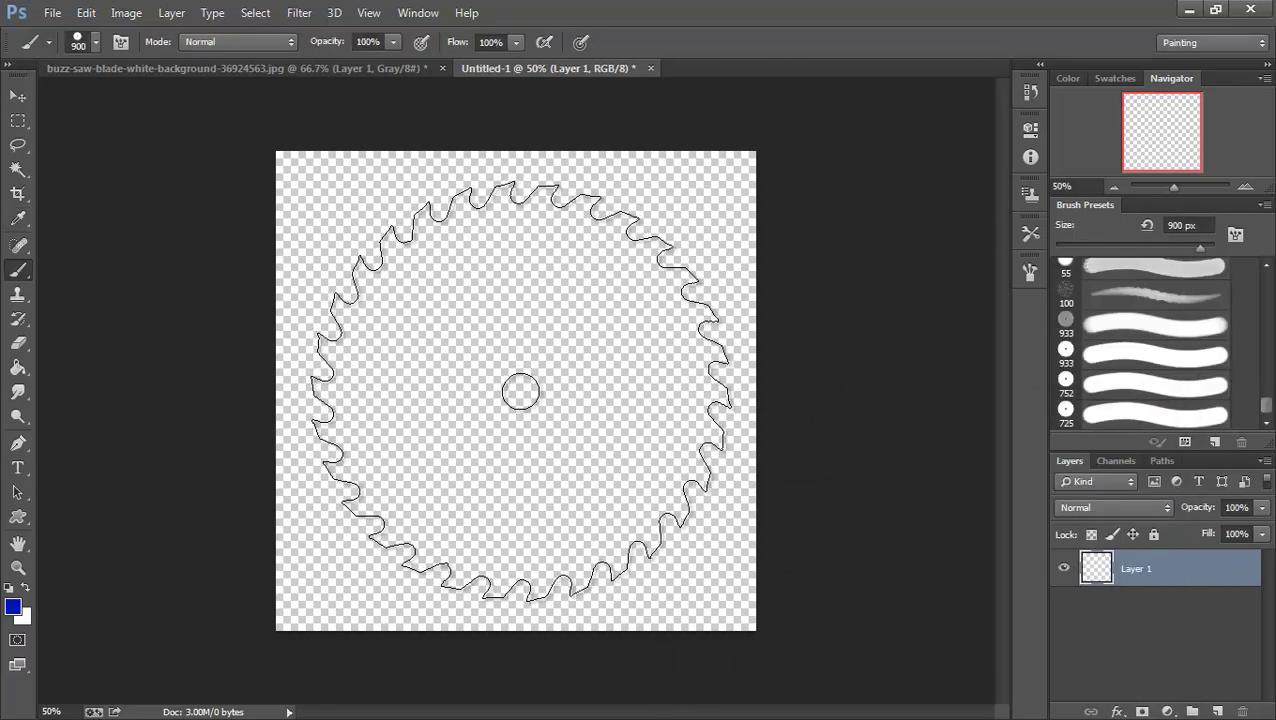
click(521, 391)
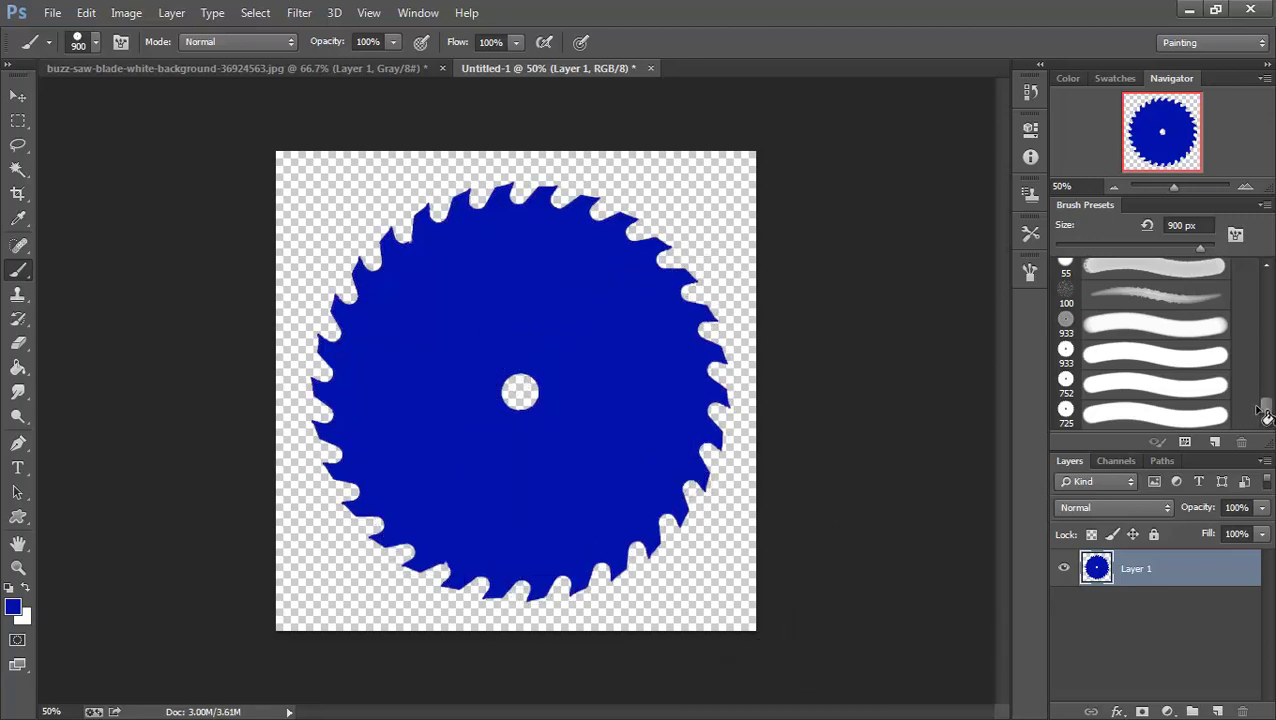
- Pick the hard round brush preset and settle its size at 700 px
drag(1265, 410, 1266, 282)
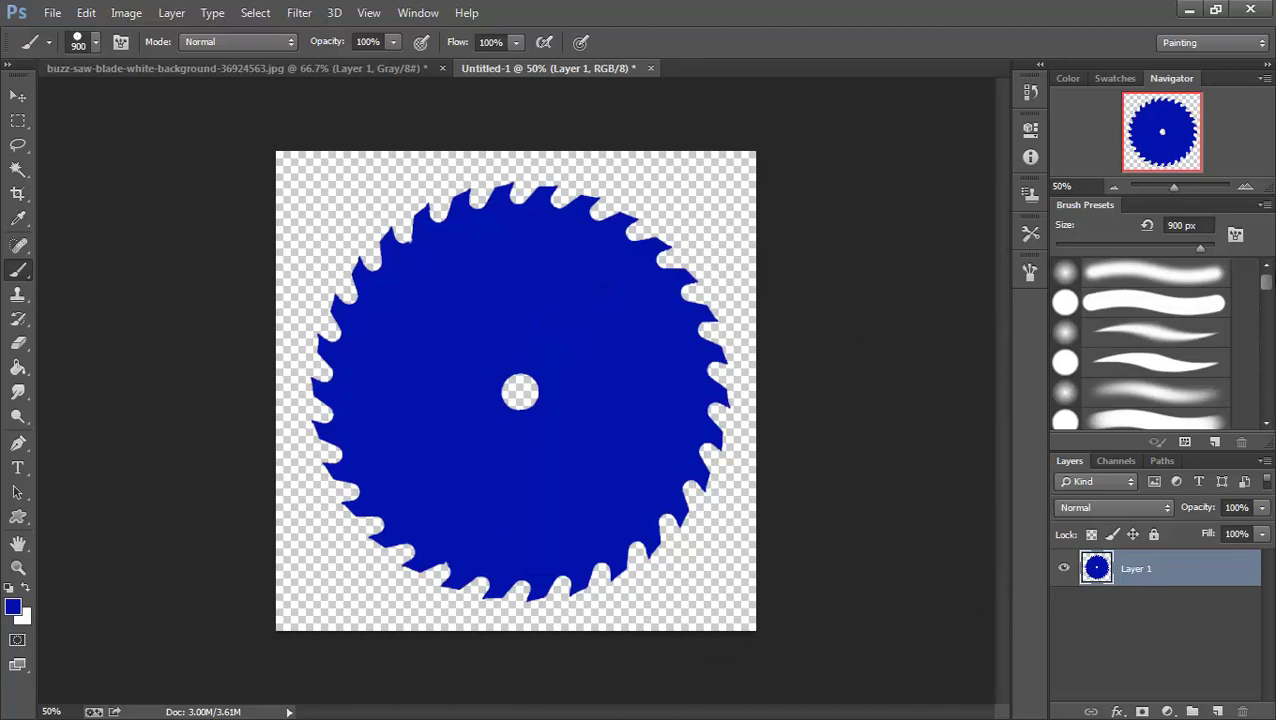
click(1141, 313)
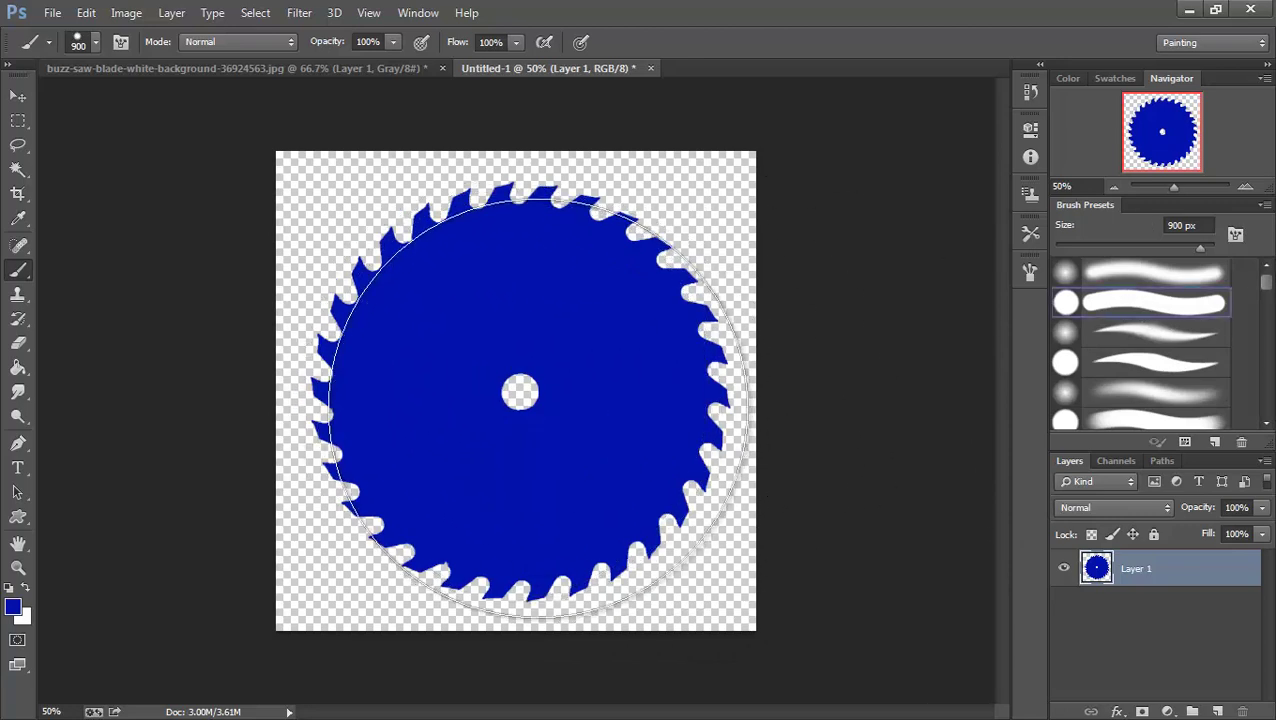
key(bracketleft)
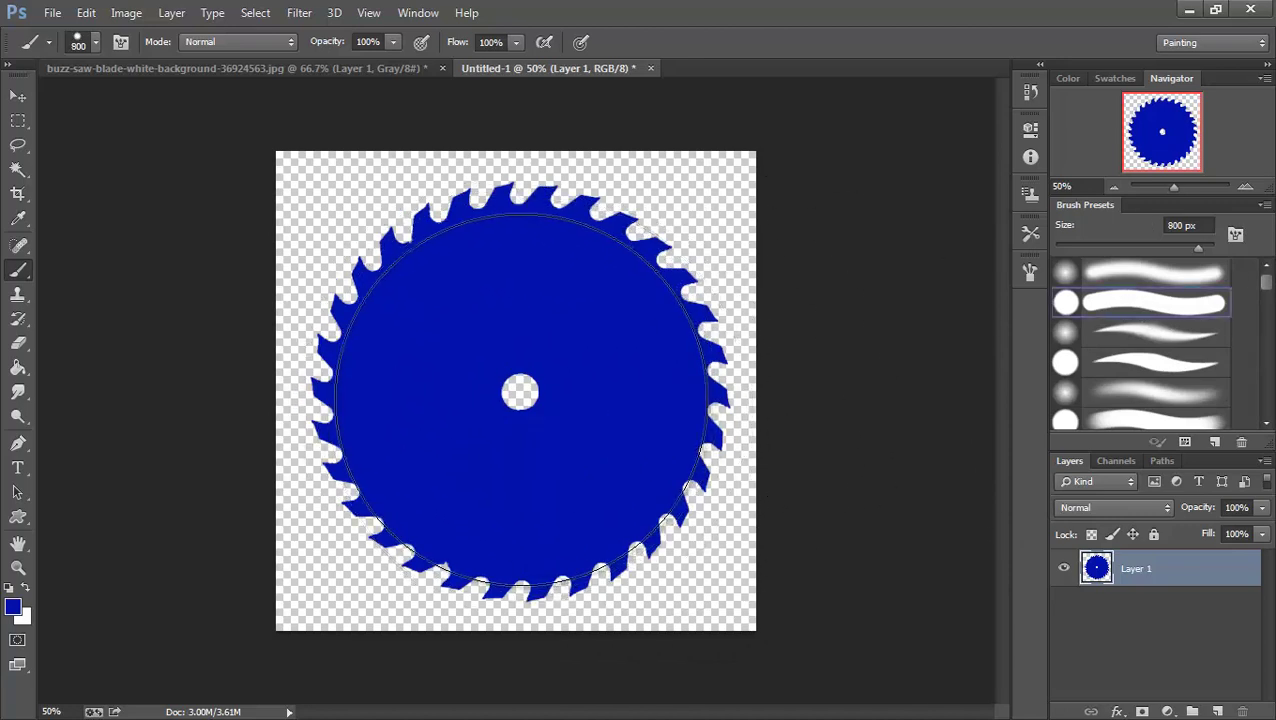
key(bracketleft)
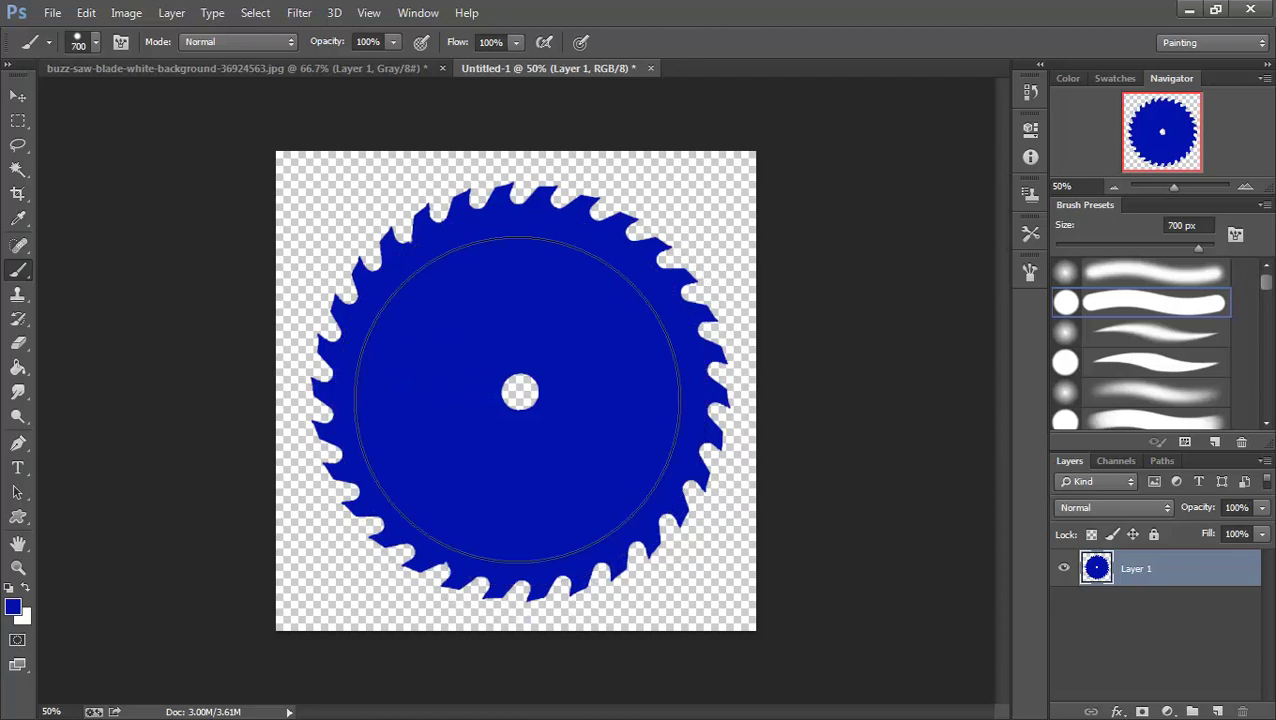
key(bracketright)
key(bracketleft)
key(bracketright)
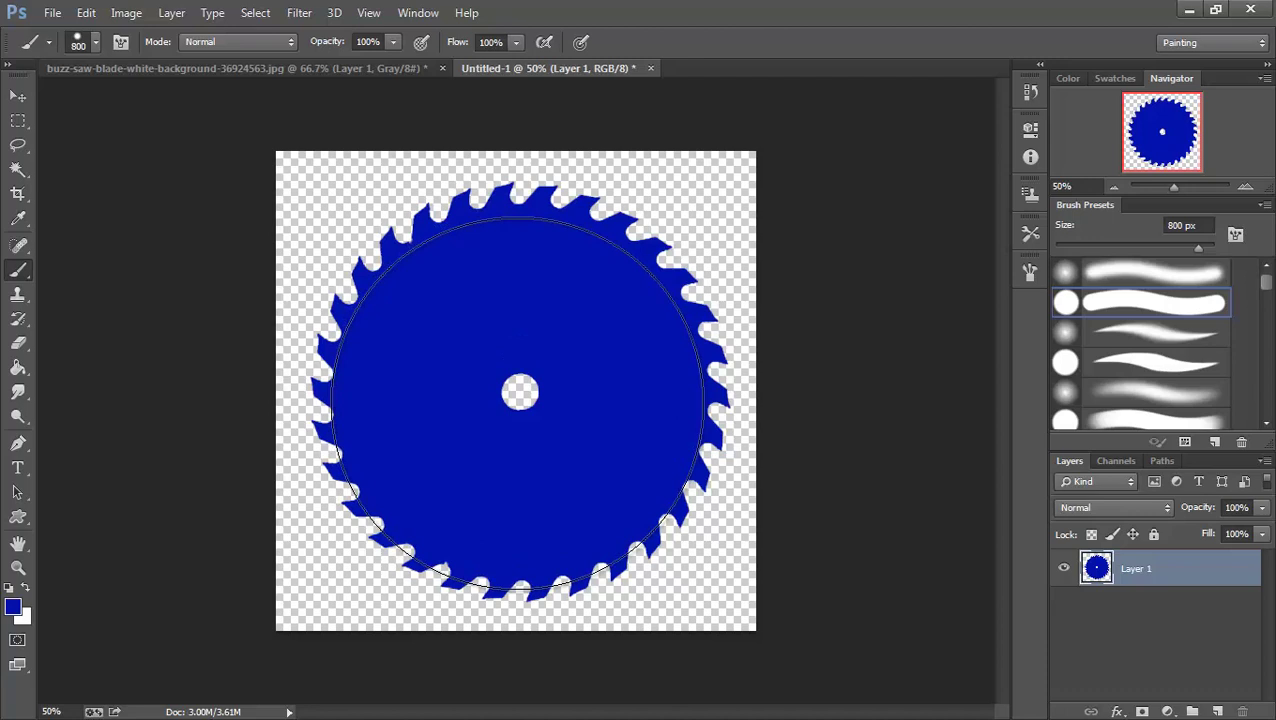
key(bracketleft)
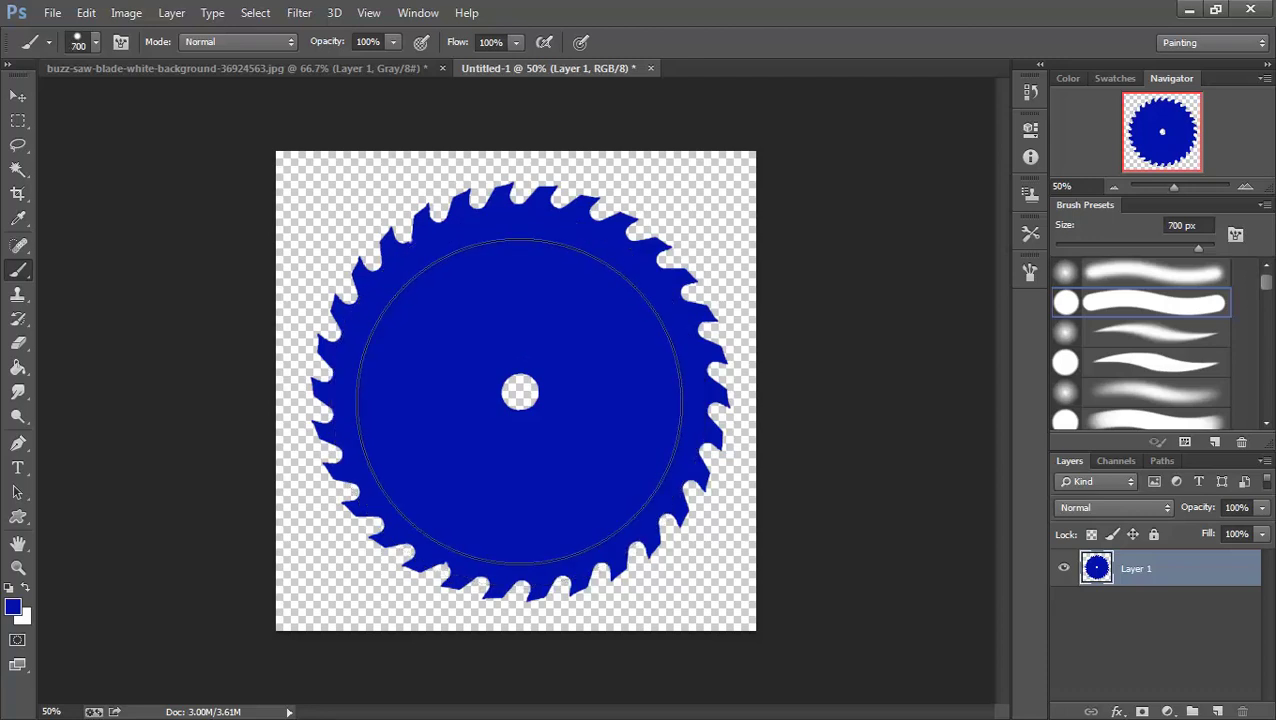
key(bracketright)
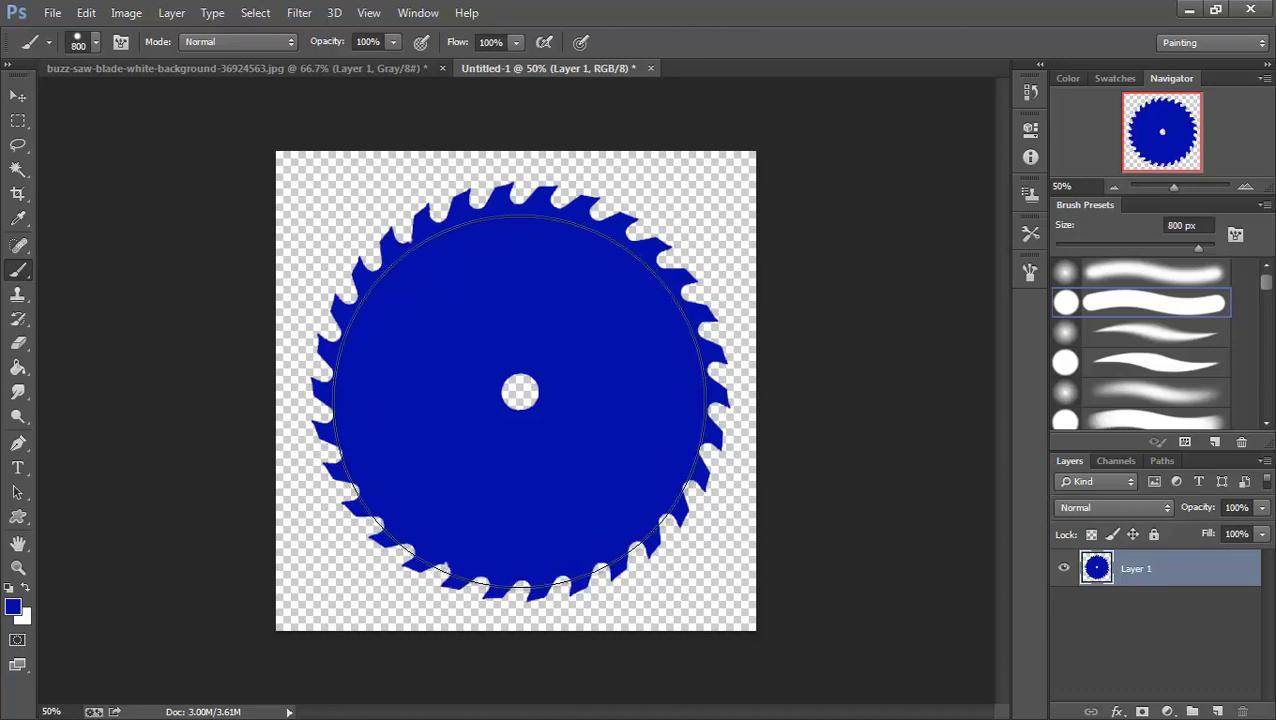
key(bracketleft)
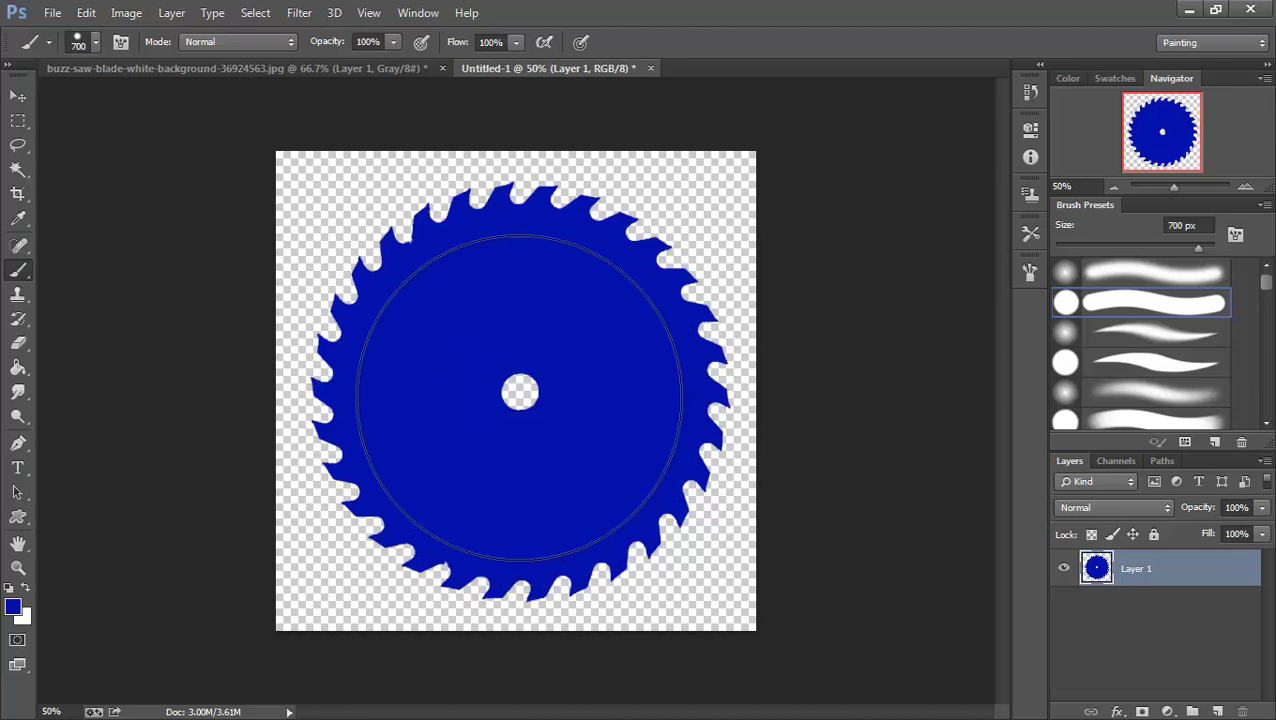
key(bracketright)
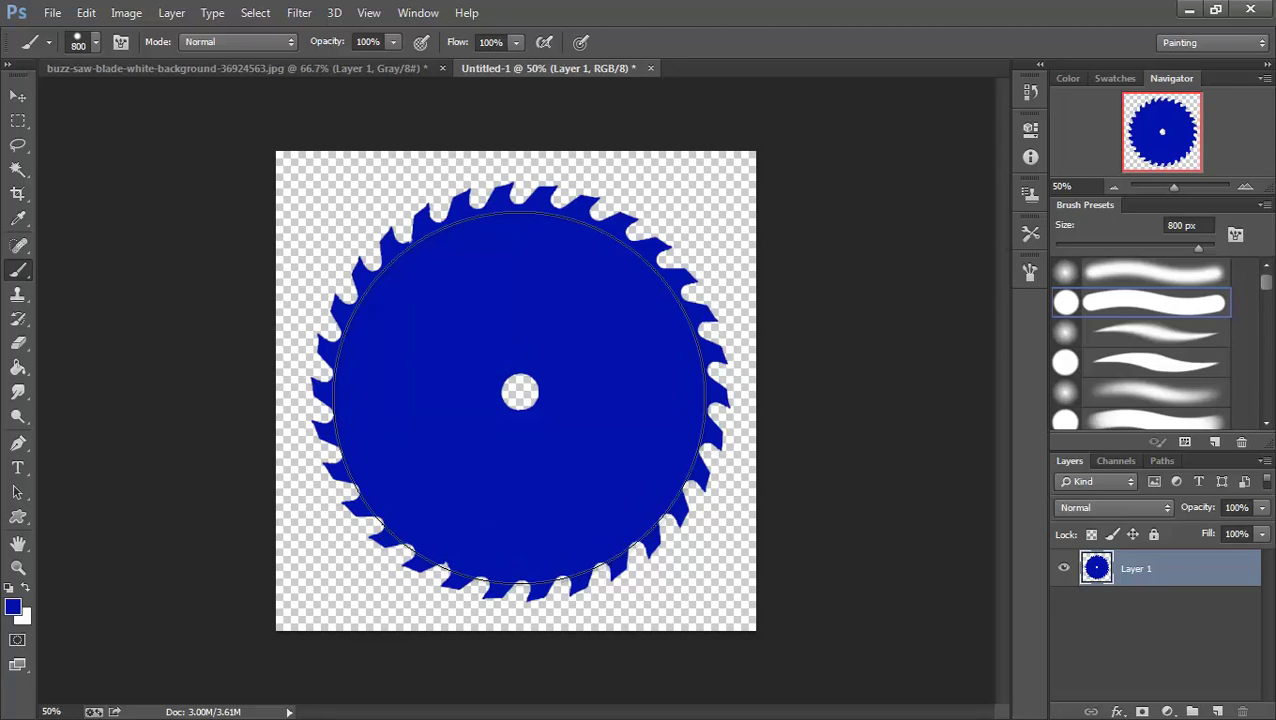
key(bracketleft)
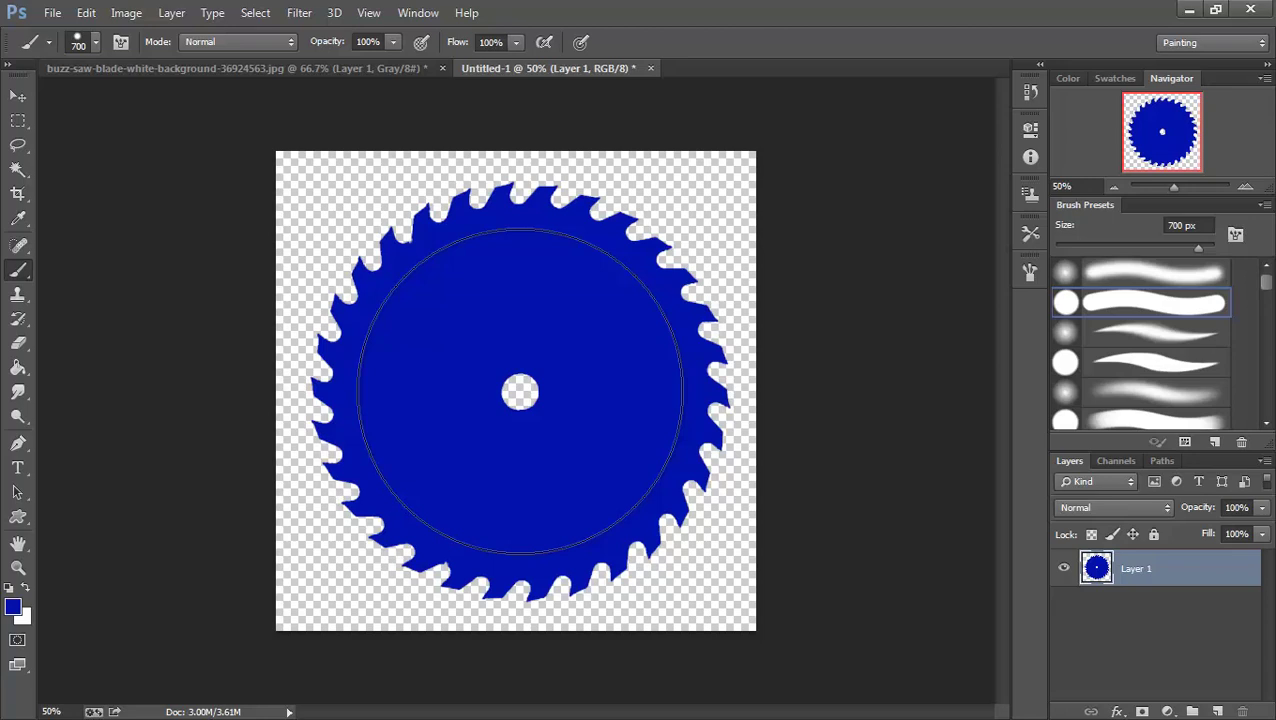
- Change the painting colour to #0215cd, checking it with a test dab that is undone
click(13, 606)
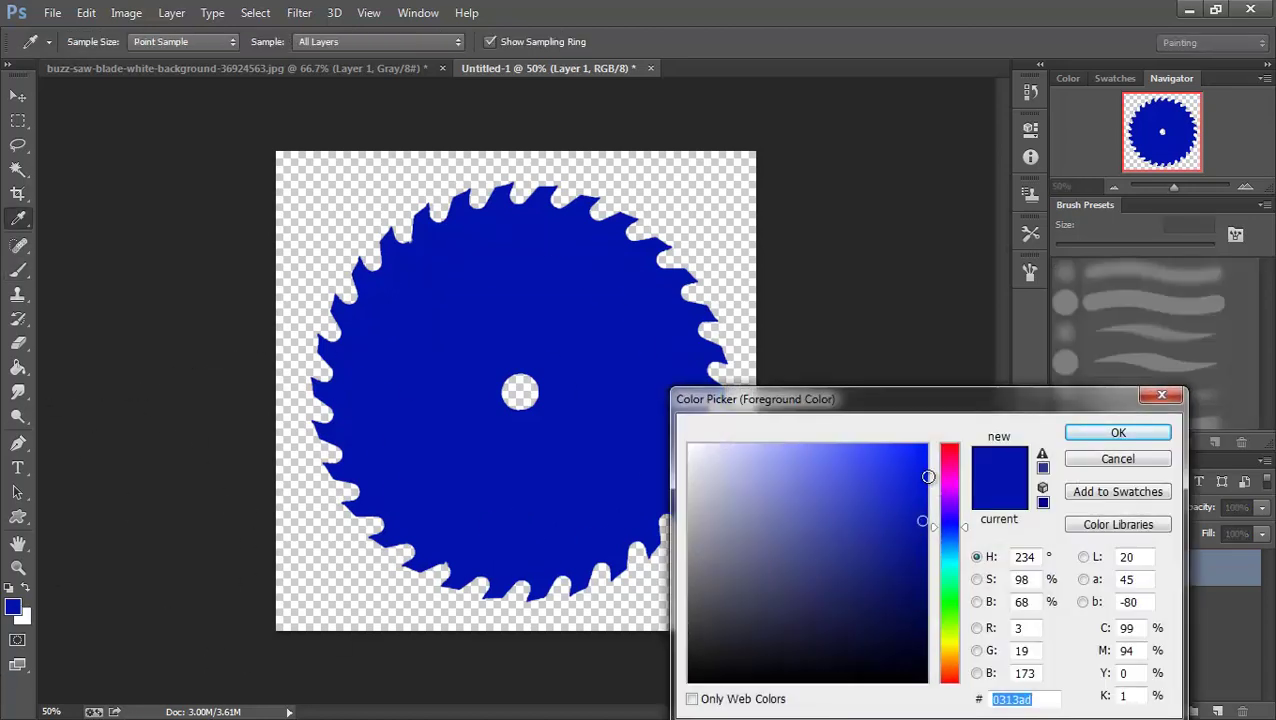
click(924, 476)
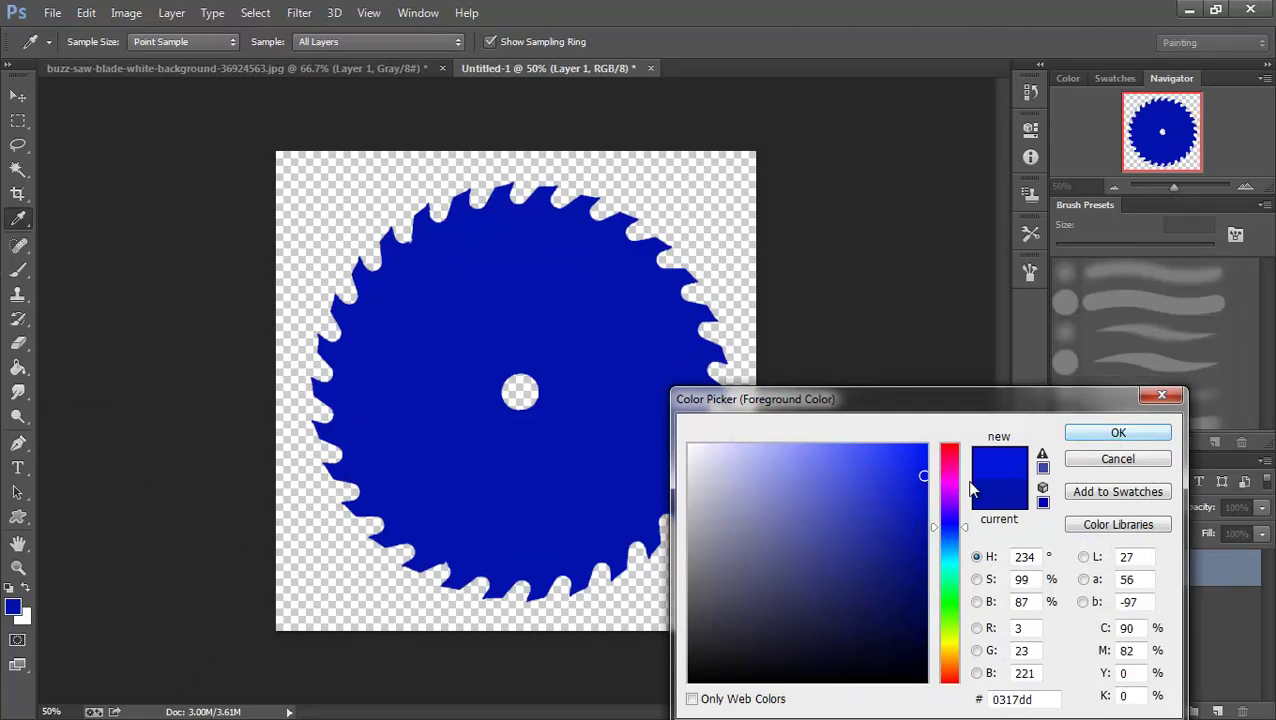
click(924, 490)
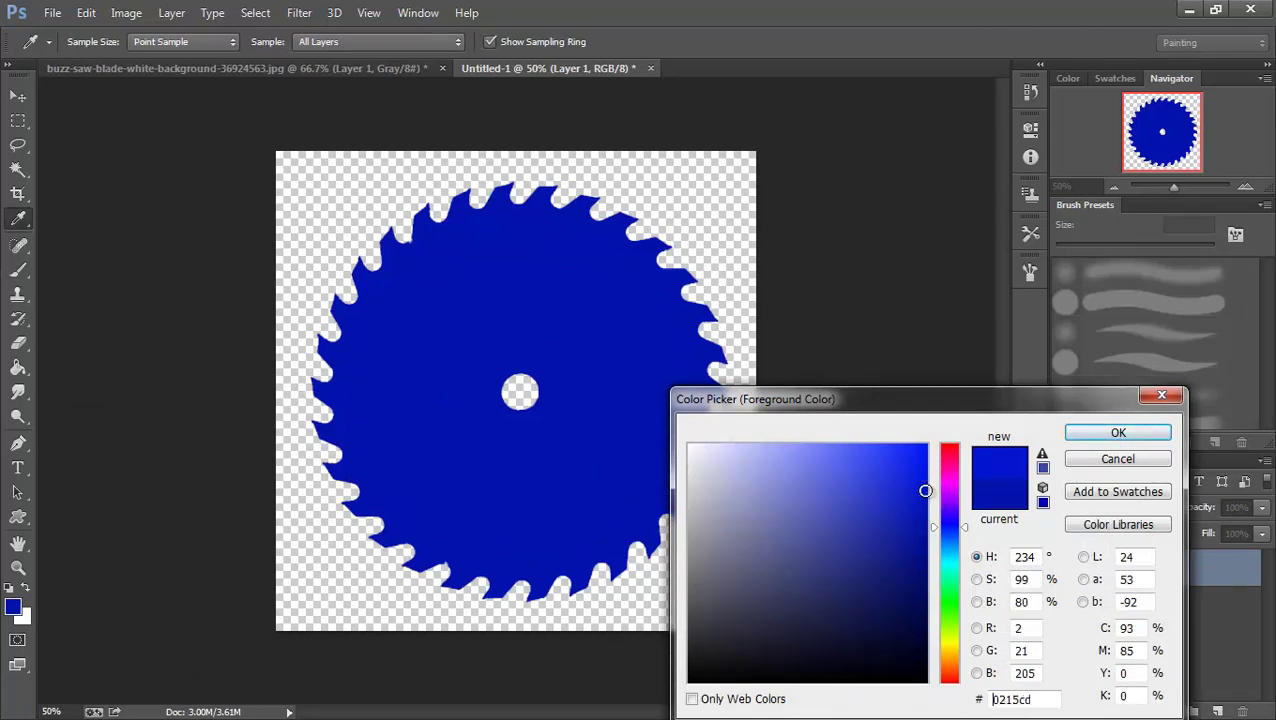
click(1118, 437)
key(b)
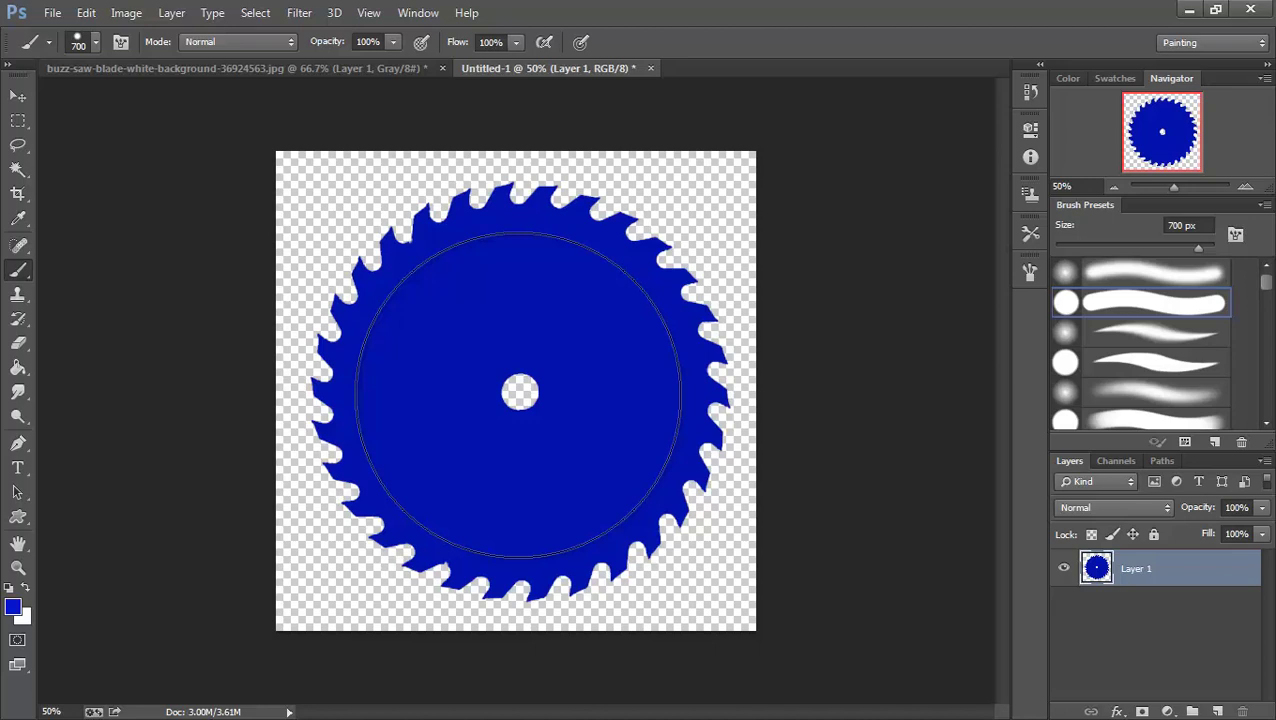
click(519, 394)
key(ctrl+z)
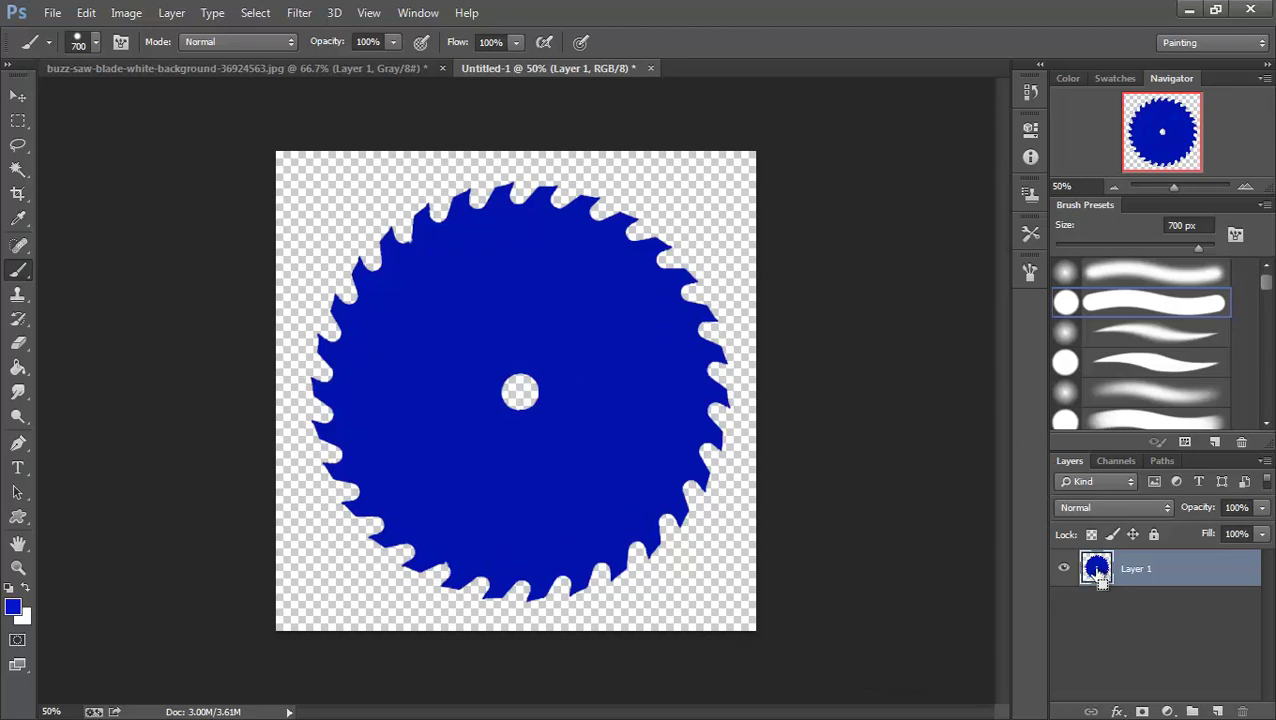
- Load Layer 1's blade shape as a selection from its thumbnail
ctrl+click(1097, 575)
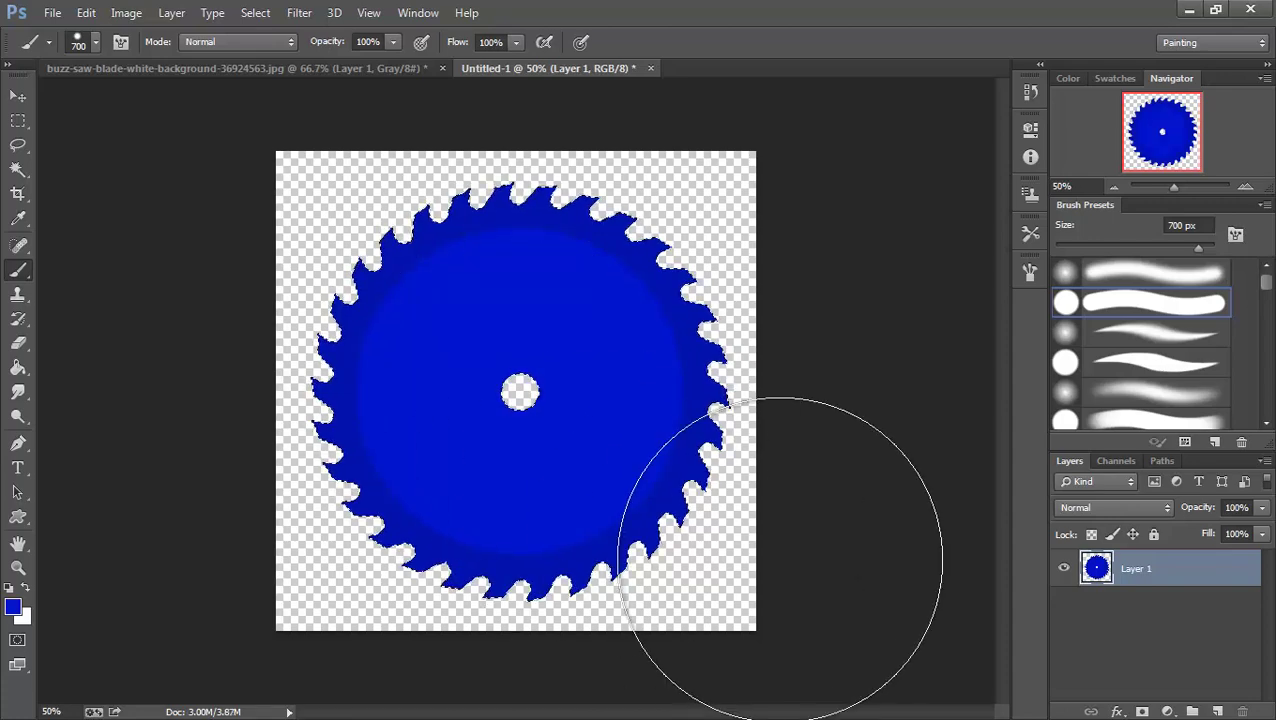
- Dodge highlights at 31% exposure over the blade's lower-right and upper-left areas
click(20, 417)
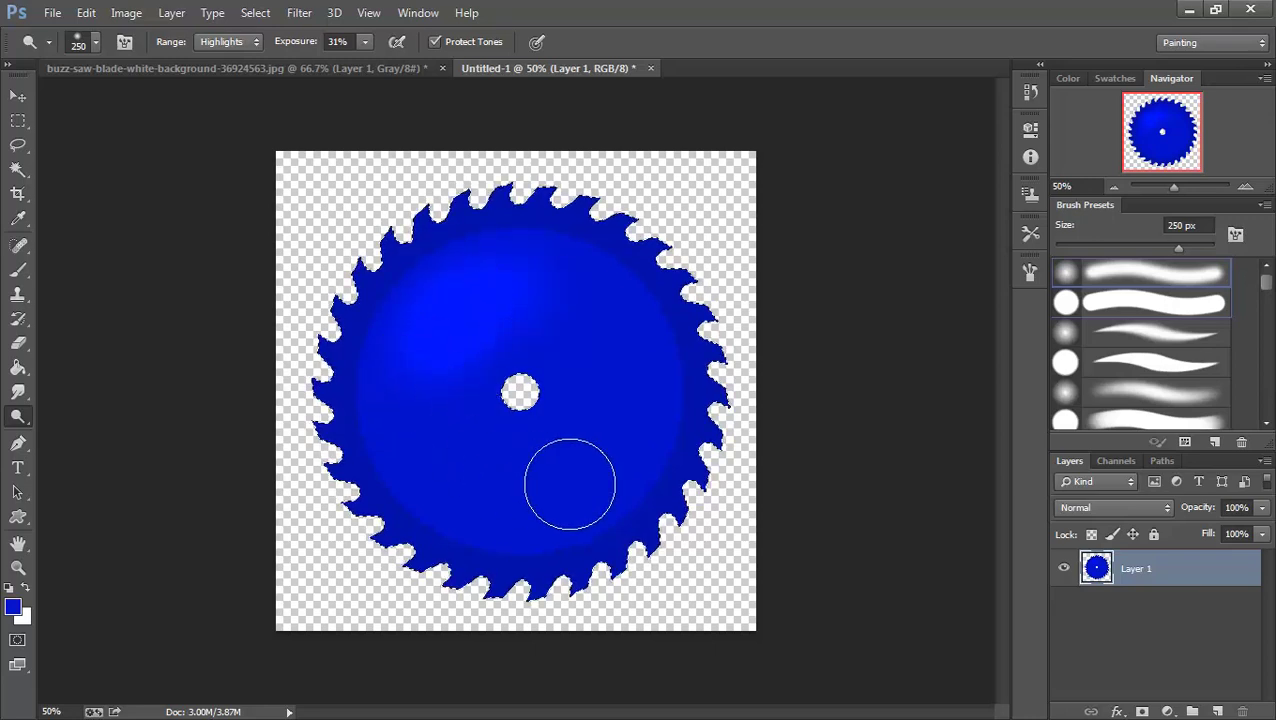
drag(570, 484, 614, 454)
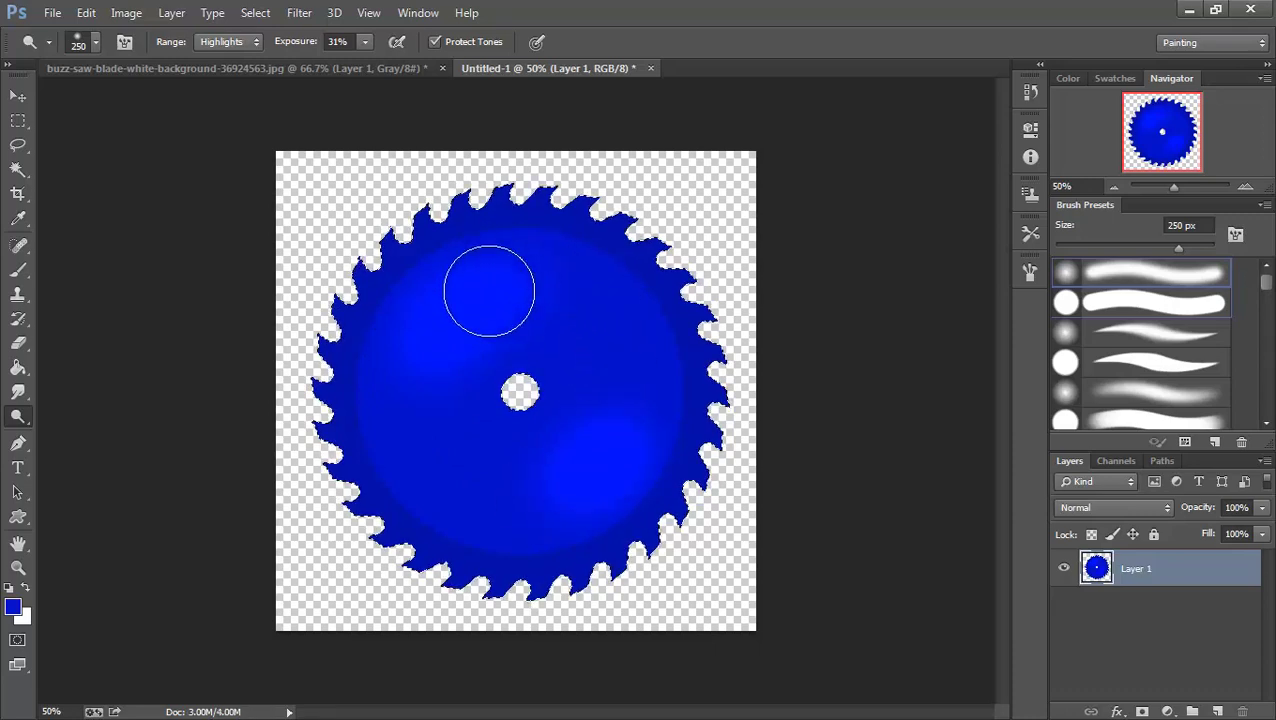
mouse_move(489, 291)
mouse_down()
mouse_move(507, 285)
mouse_move(510, 305)
mouse_up()
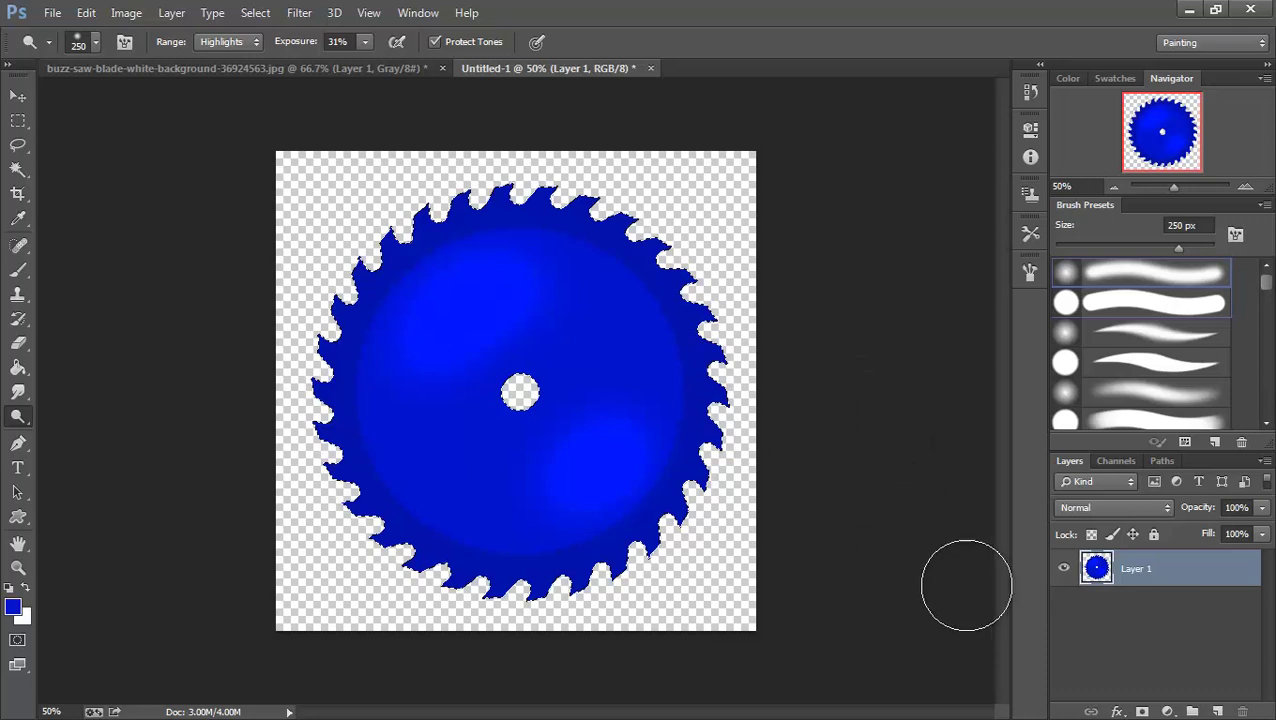
- Add a Hue/Saturation adjustment layer with Hue +121, turning the blue blade red
click(1167, 711)
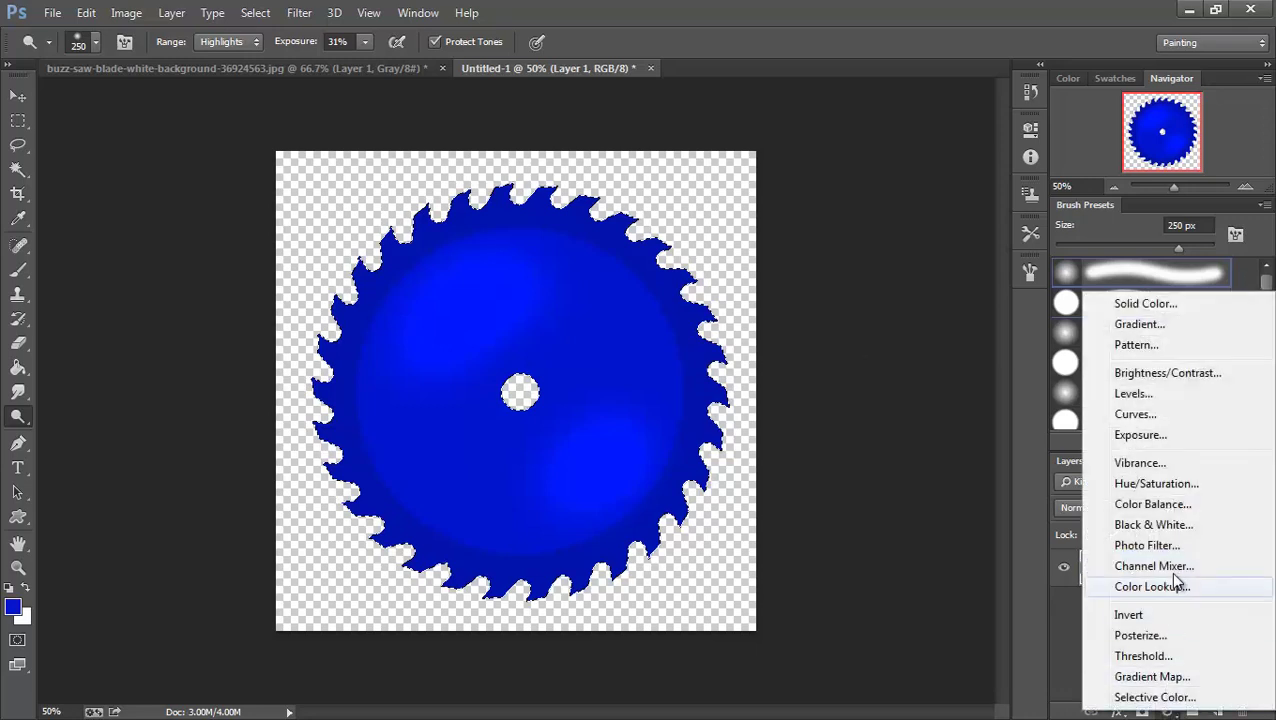
click(1175, 490)
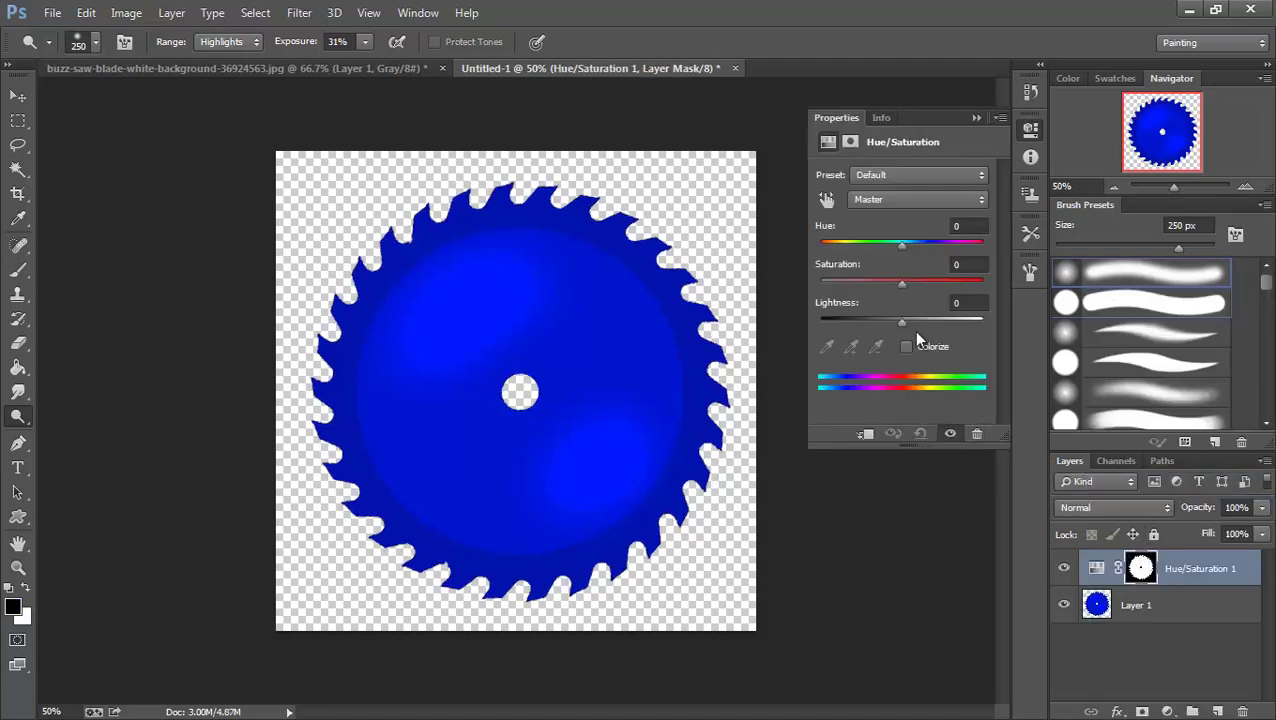
drag(902, 244, 966, 259)
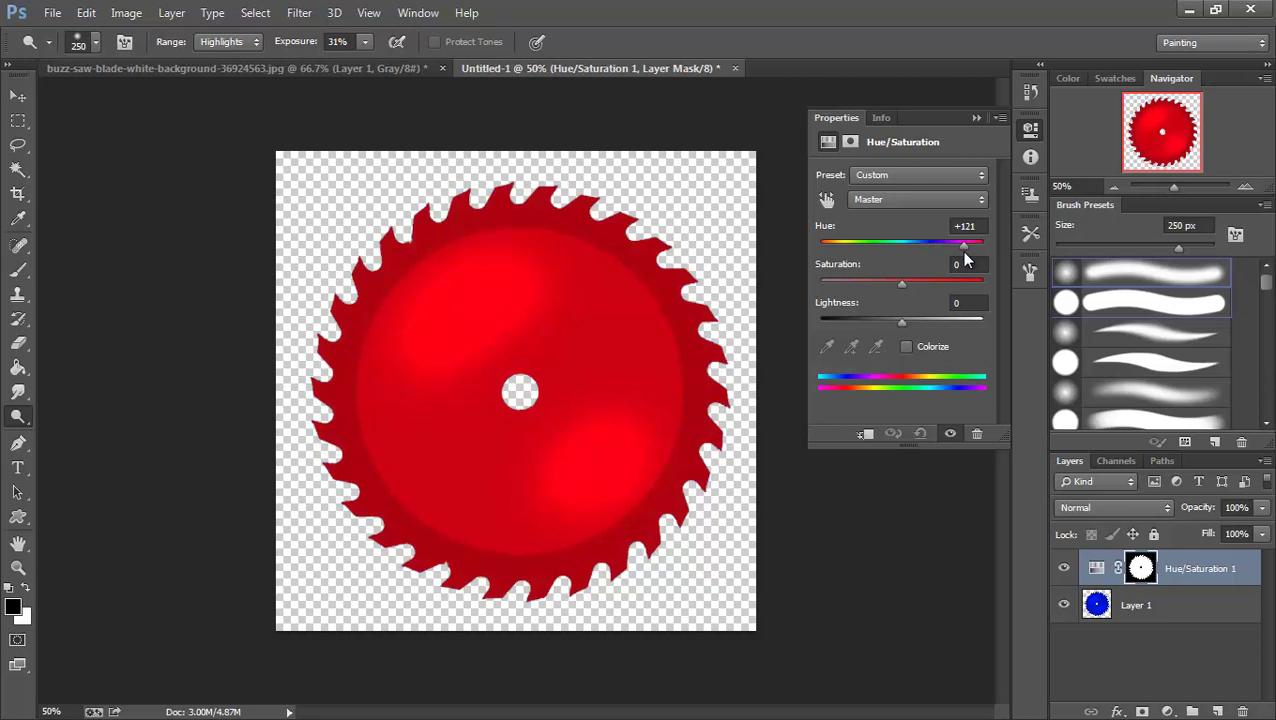
- Collapse the Properties panel and toggle Hue/Saturation 1 off and on twice, ending visible
click(976, 118)
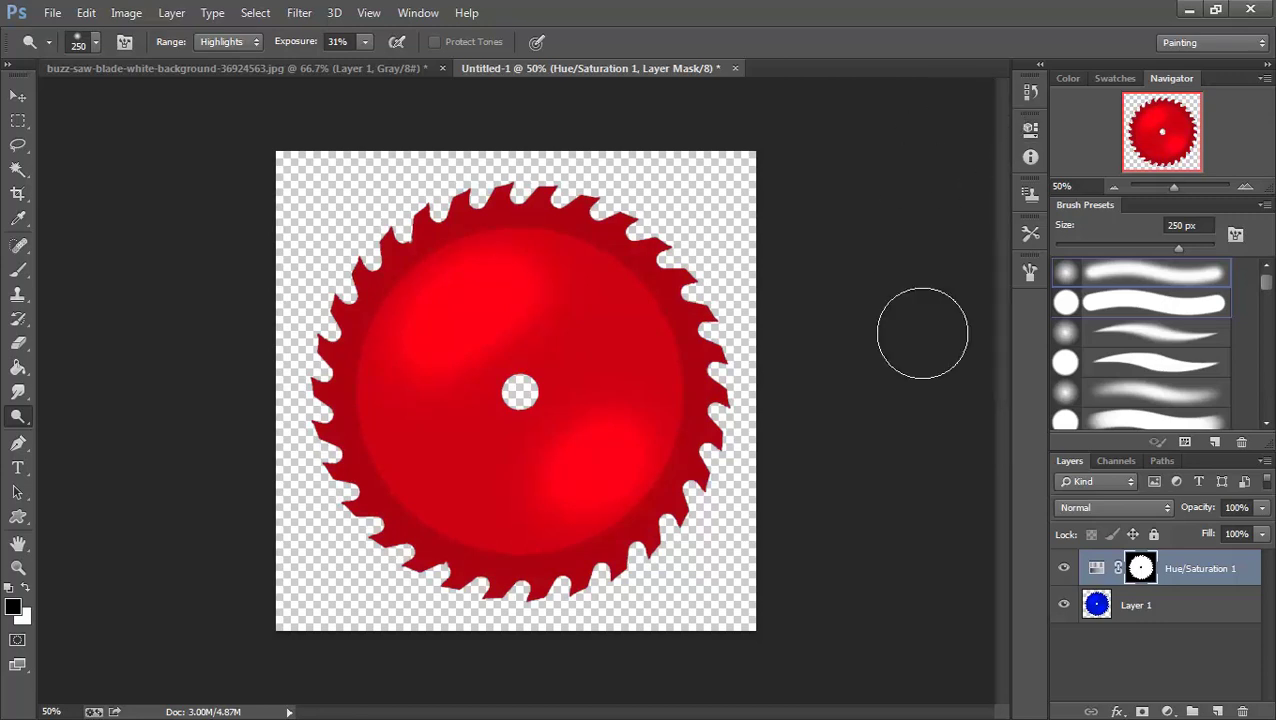
click(1065, 569)
click(1065, 569)
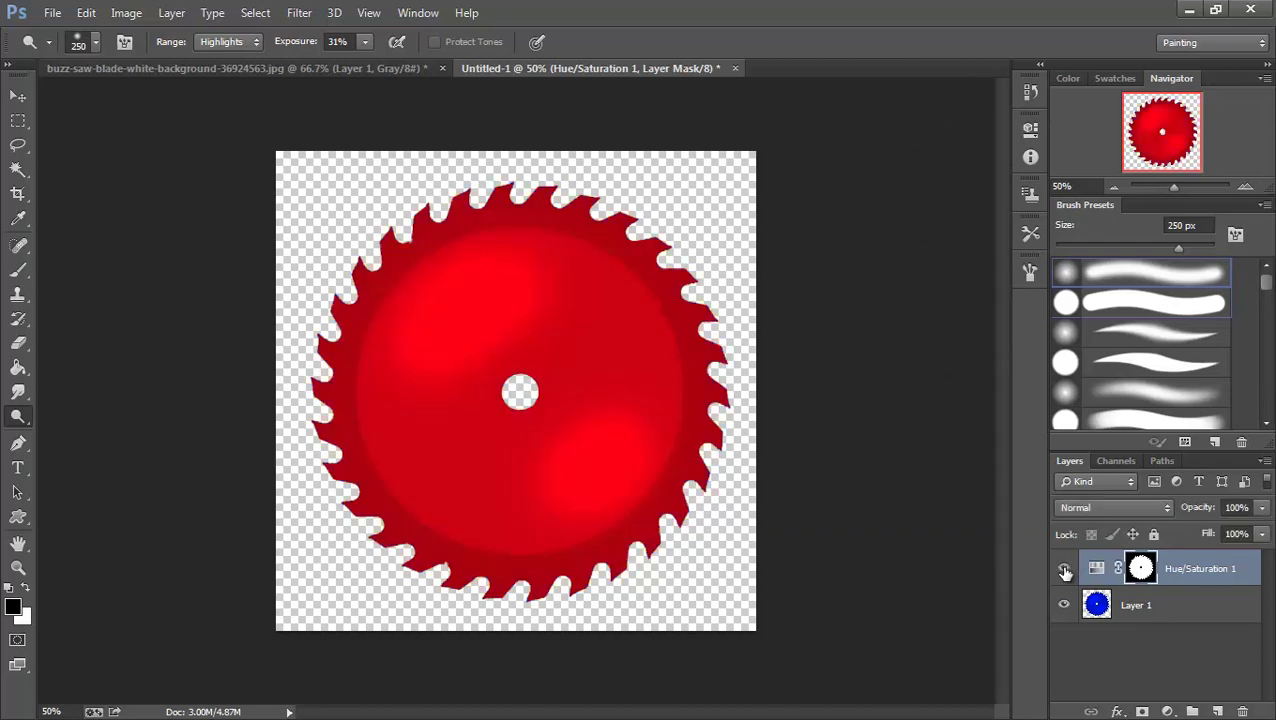
click(1065, 569)
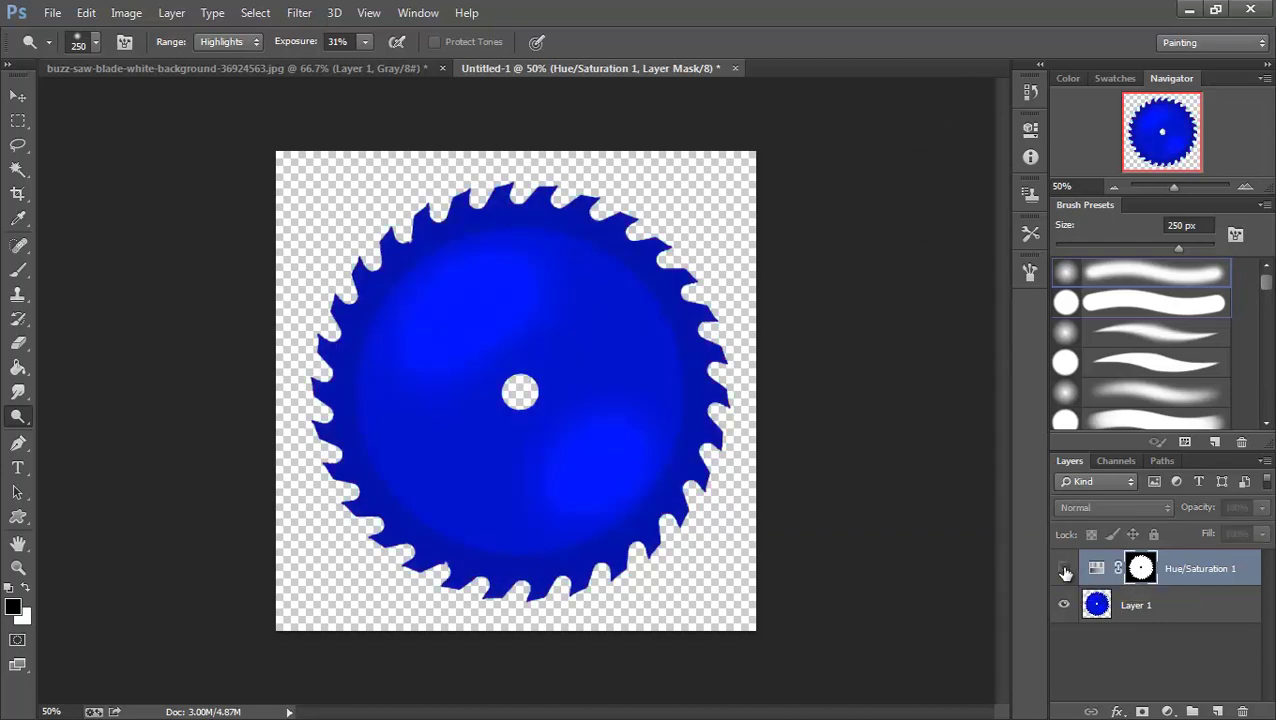
click(1065, 569)
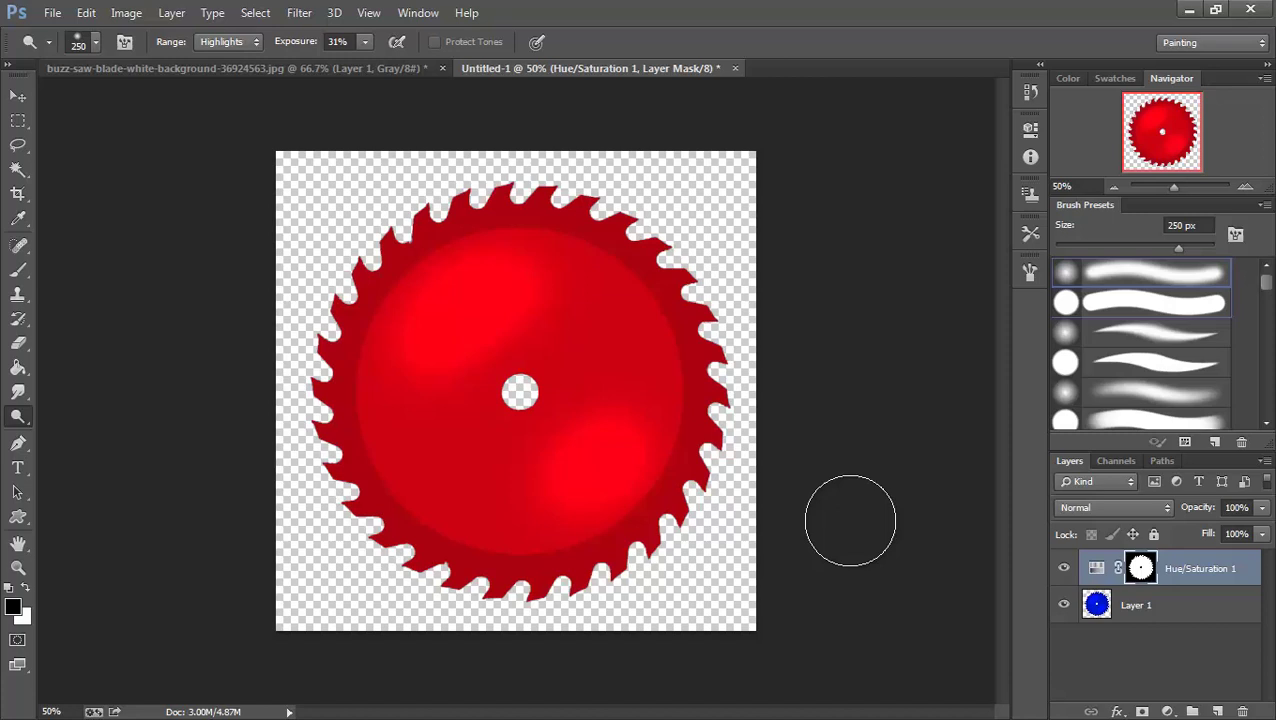